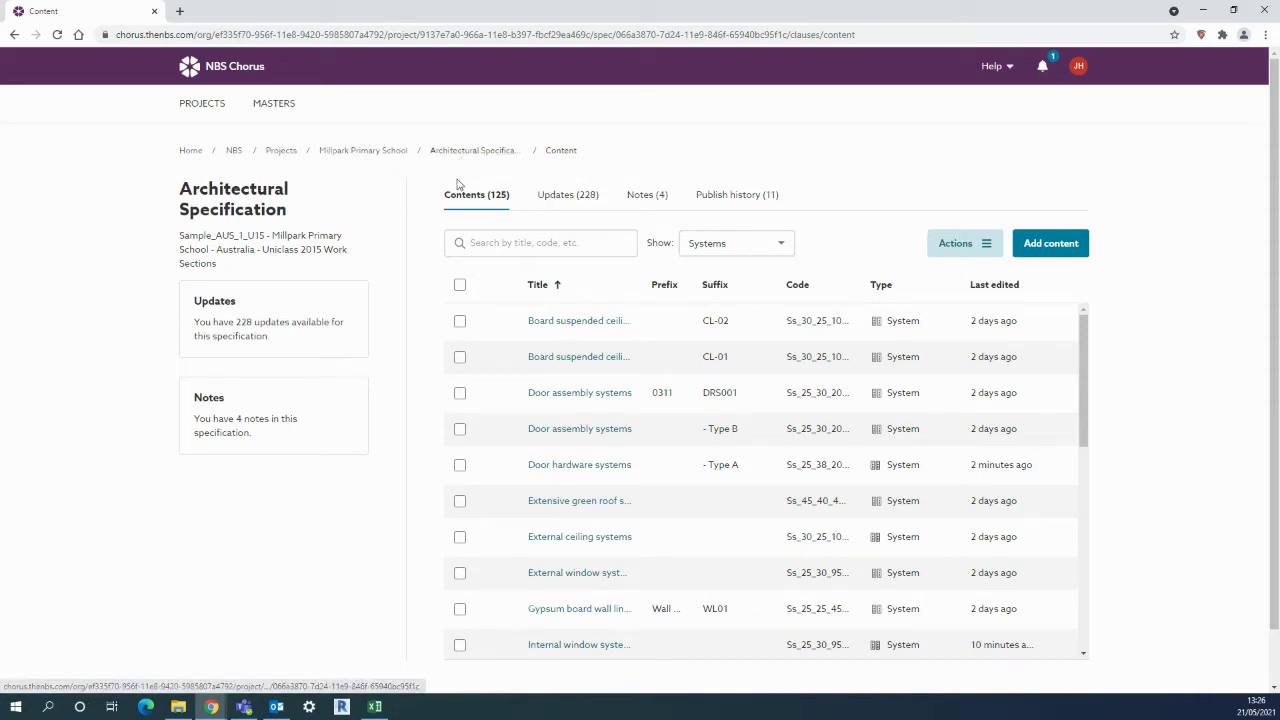
Show the available updates for the Architectural Specification and widen the Title column of the list.
{"action": "left_click", "coordinate": [460, 285]}
{"action": "left_click", "coordinate": [460, 285]}
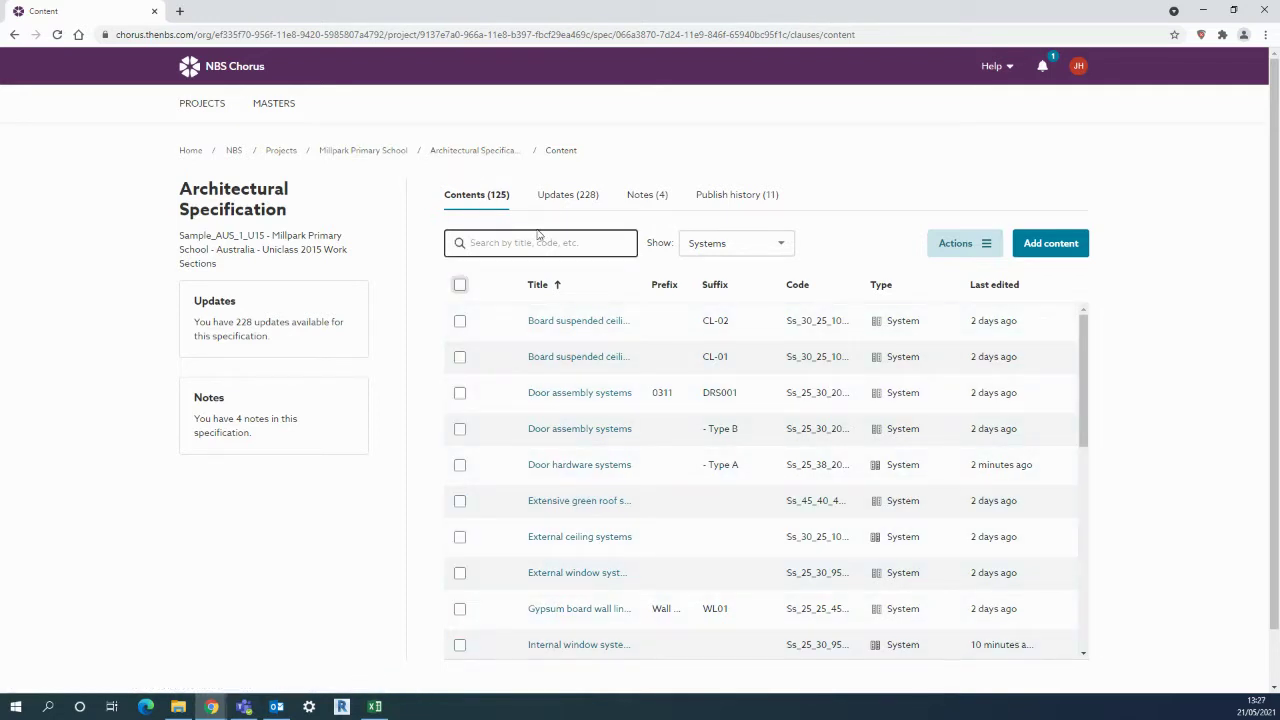
{"action": "left_click", "coordinate": [585, 198]}
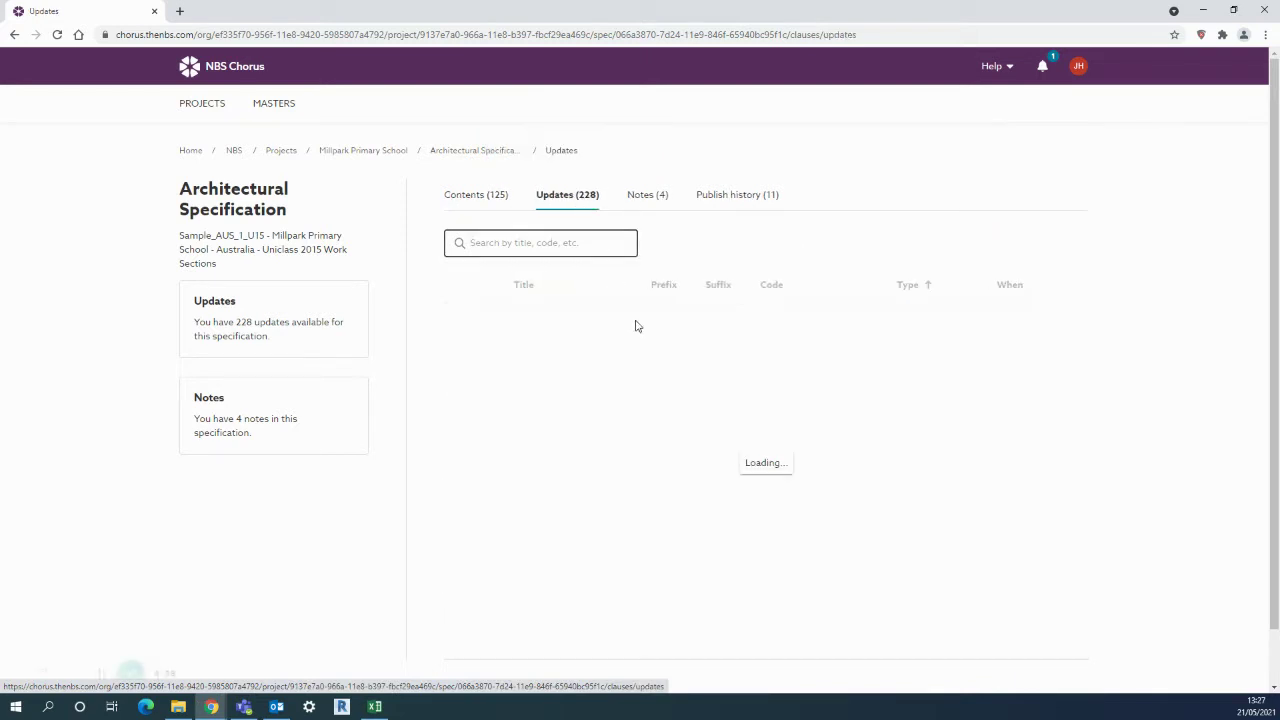
{"action": "left_click_drag", "start_coordinate": [630, 294], "coordinate": [743, 290]}
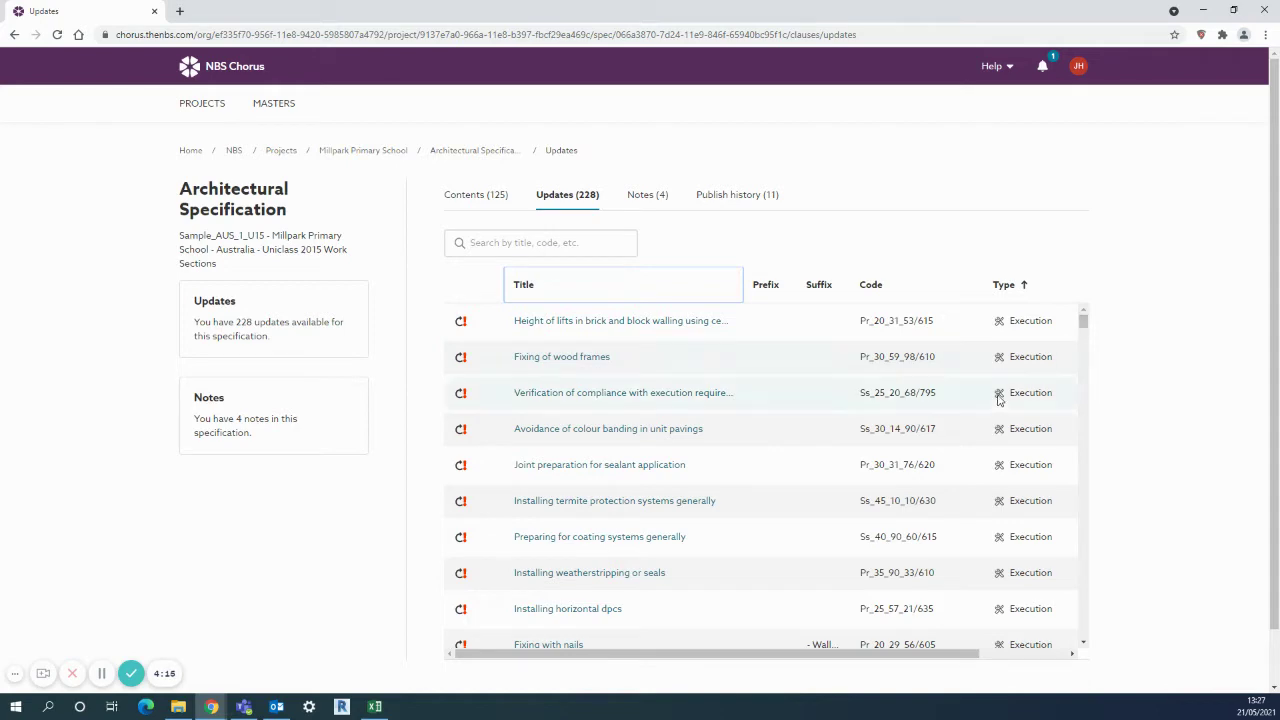
Open the update for the Aluminium window units product and examine the revised, deleted and added rows against the current clause.
{"action": "left_click_drag", "start_coordinate": [1083, 322], "coordinate": [1083, 462]}
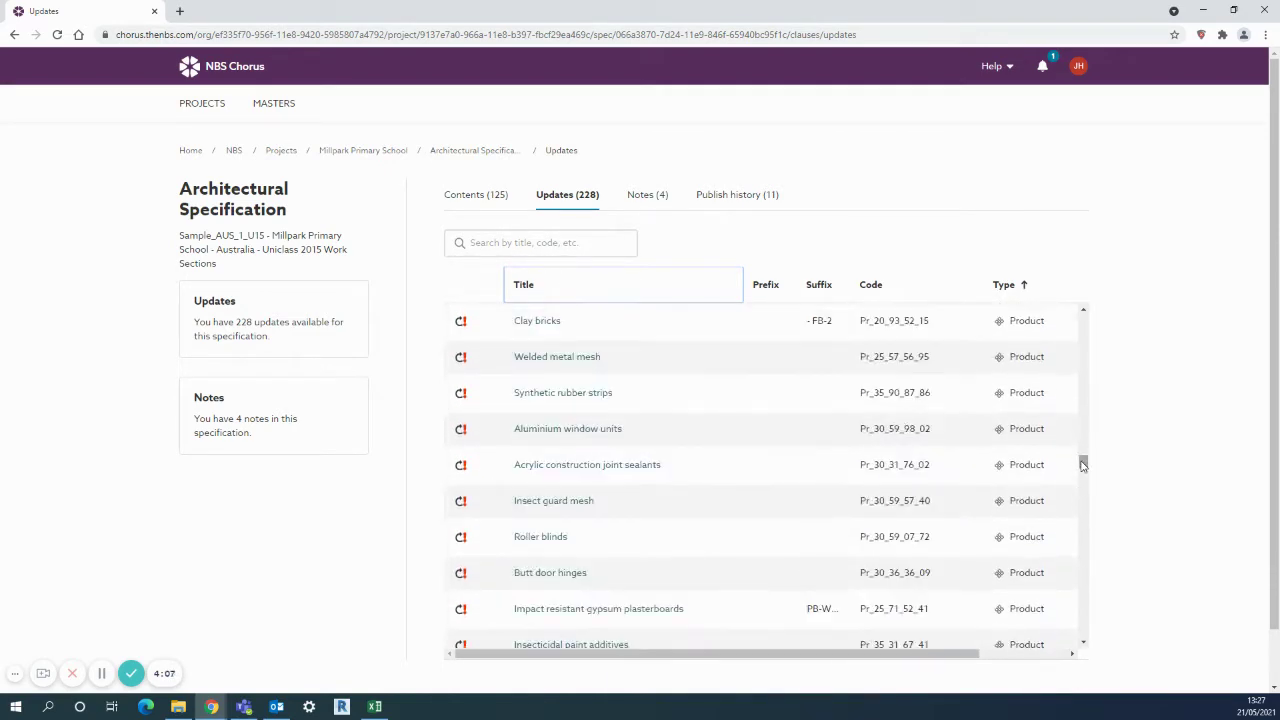
{"action": "left_click", "coordinate": [579, 436]}
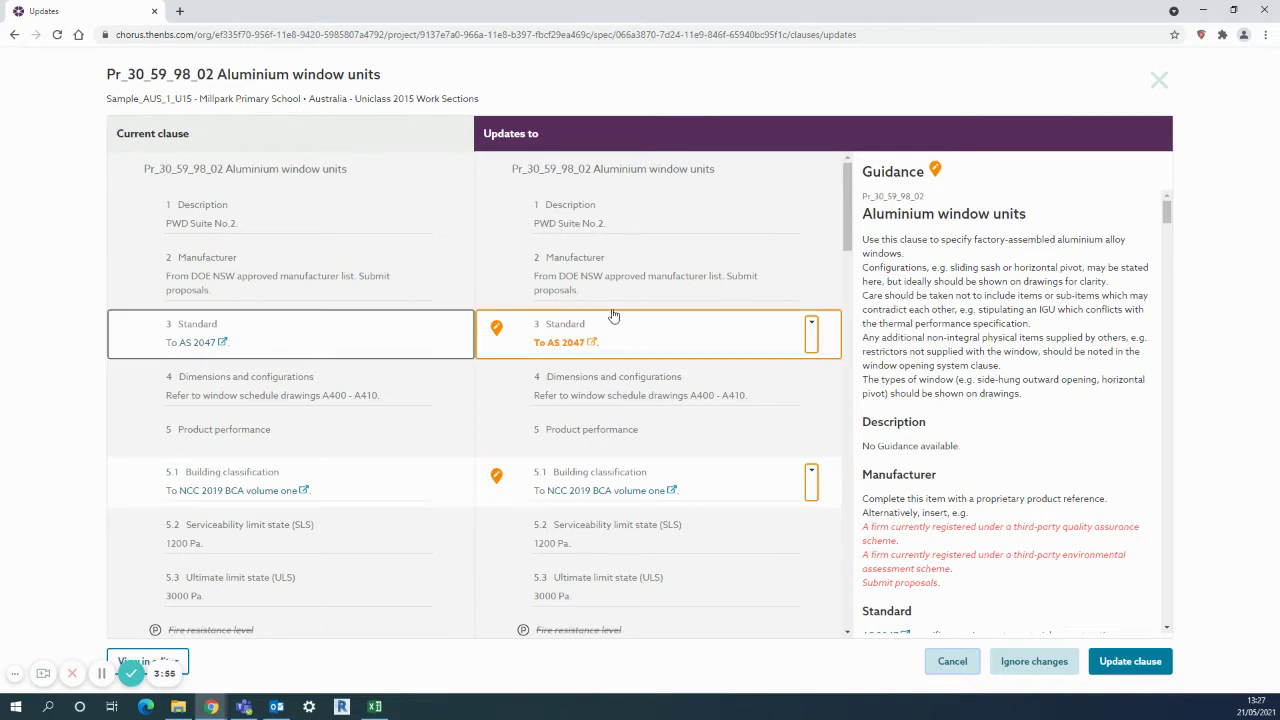
{"action": "mouse_move", "coordinate": [498, 335]}
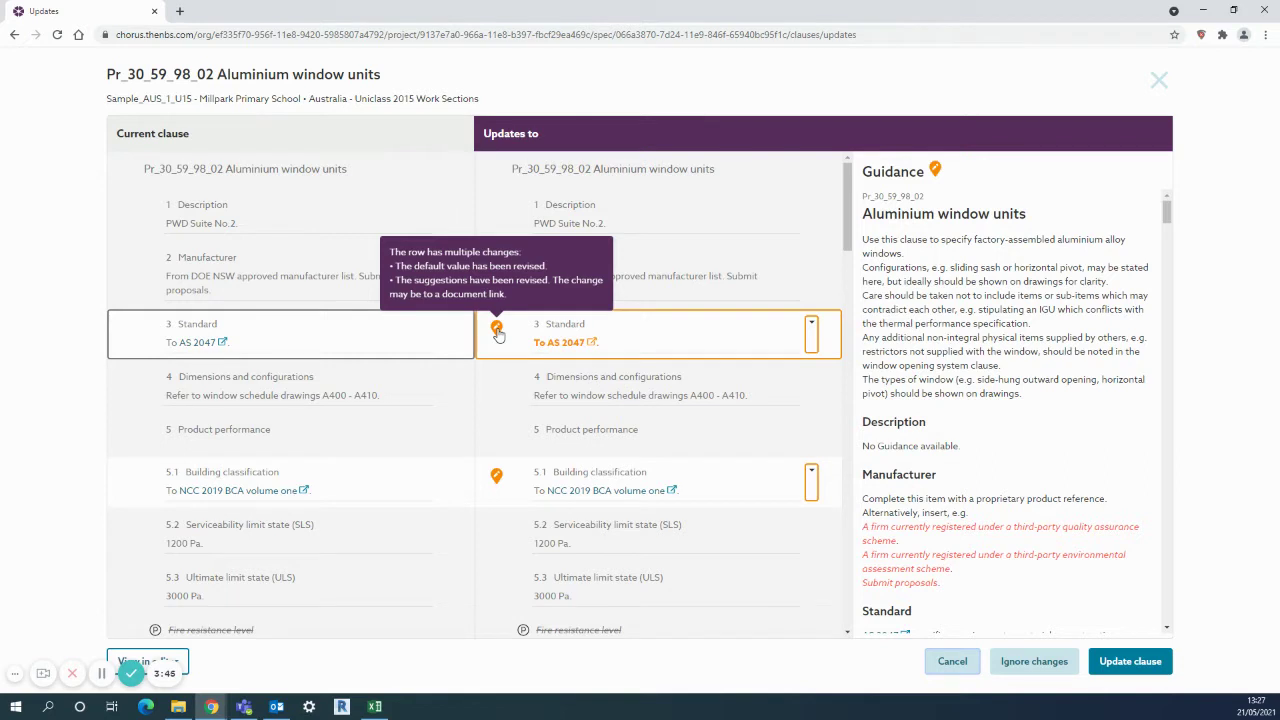
{"action": "mouse_move", "coordinate": [498, 477]}
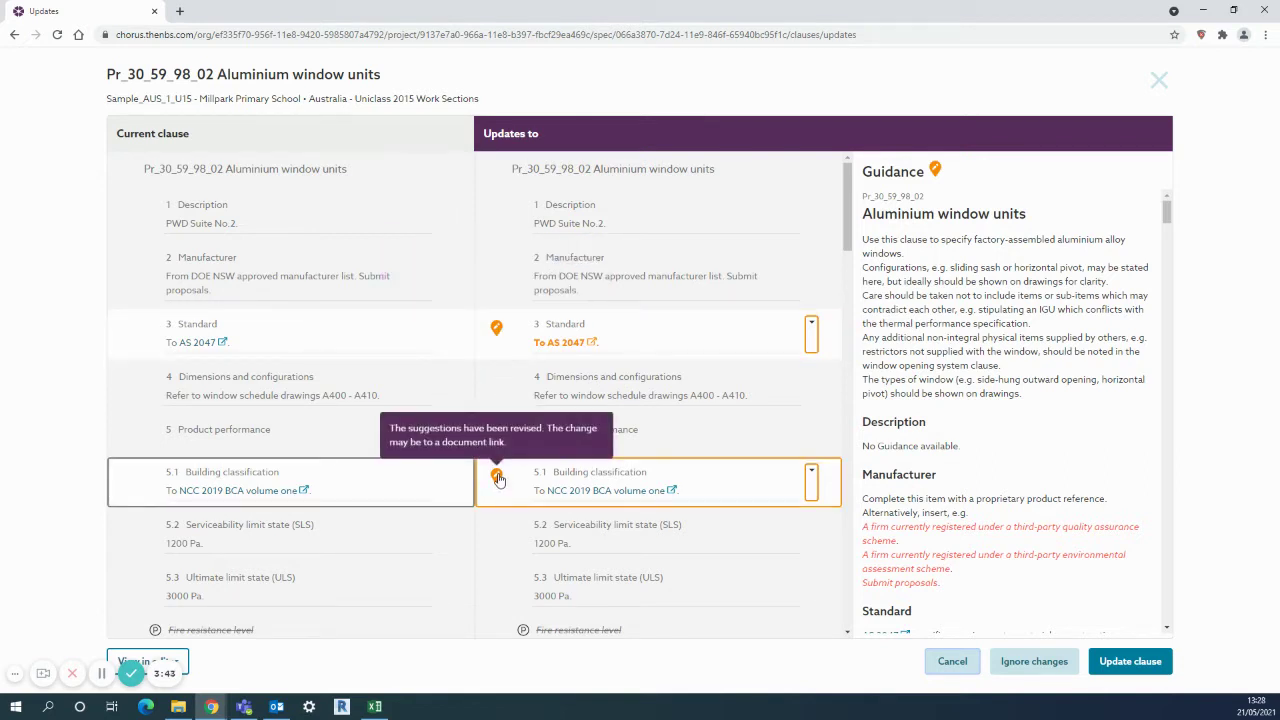
{"action": "scroll", "coordinate": [704, 399], "scroll_direction": "down", "scroll_amount": 2}
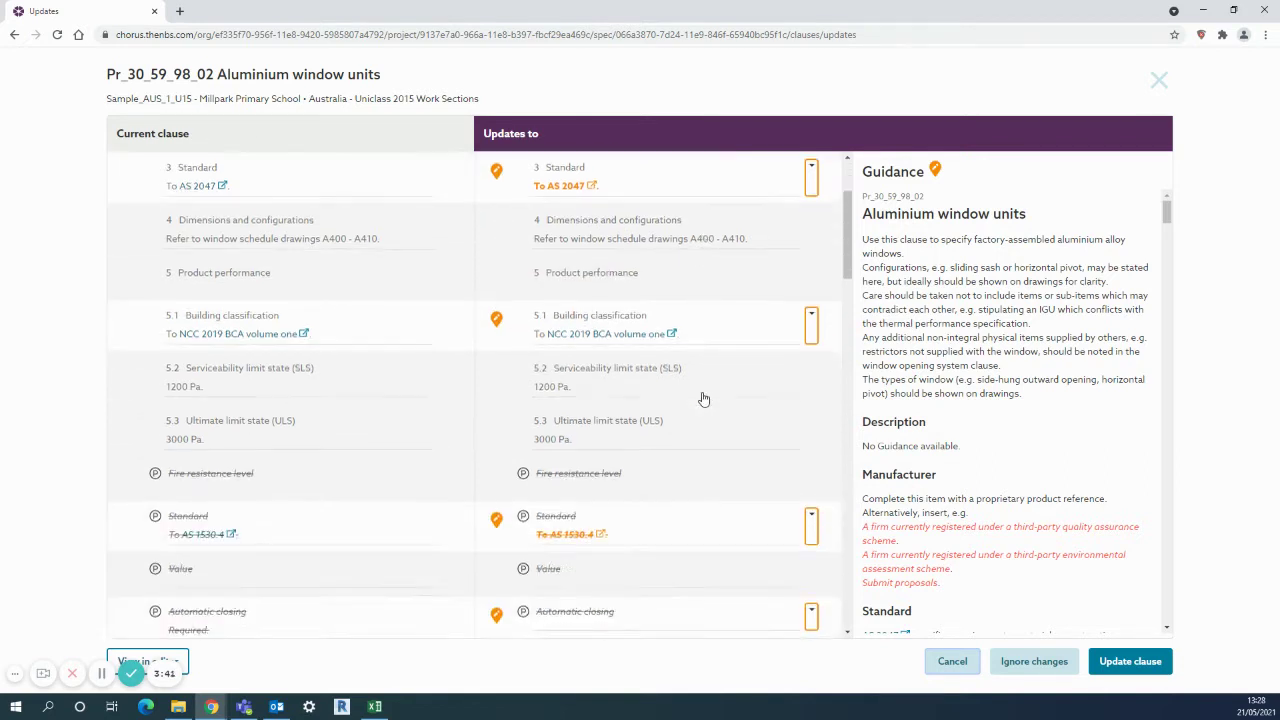
{"action": "scroll", "coordinate": [704, 399], "scroll_direction": "down", "scroll_amount": 4}
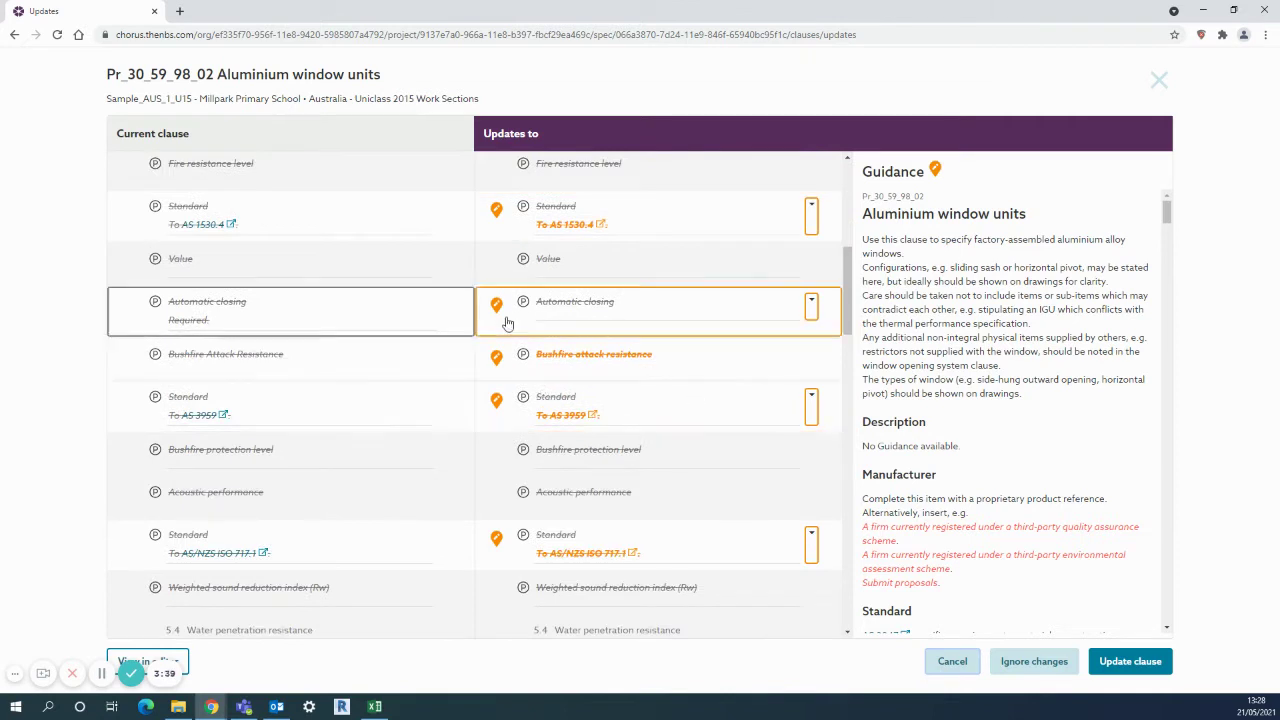
{"action": "scroll", "coordinate": [522, 418], "scroll_direction": "down", "scroll_amount": 2}
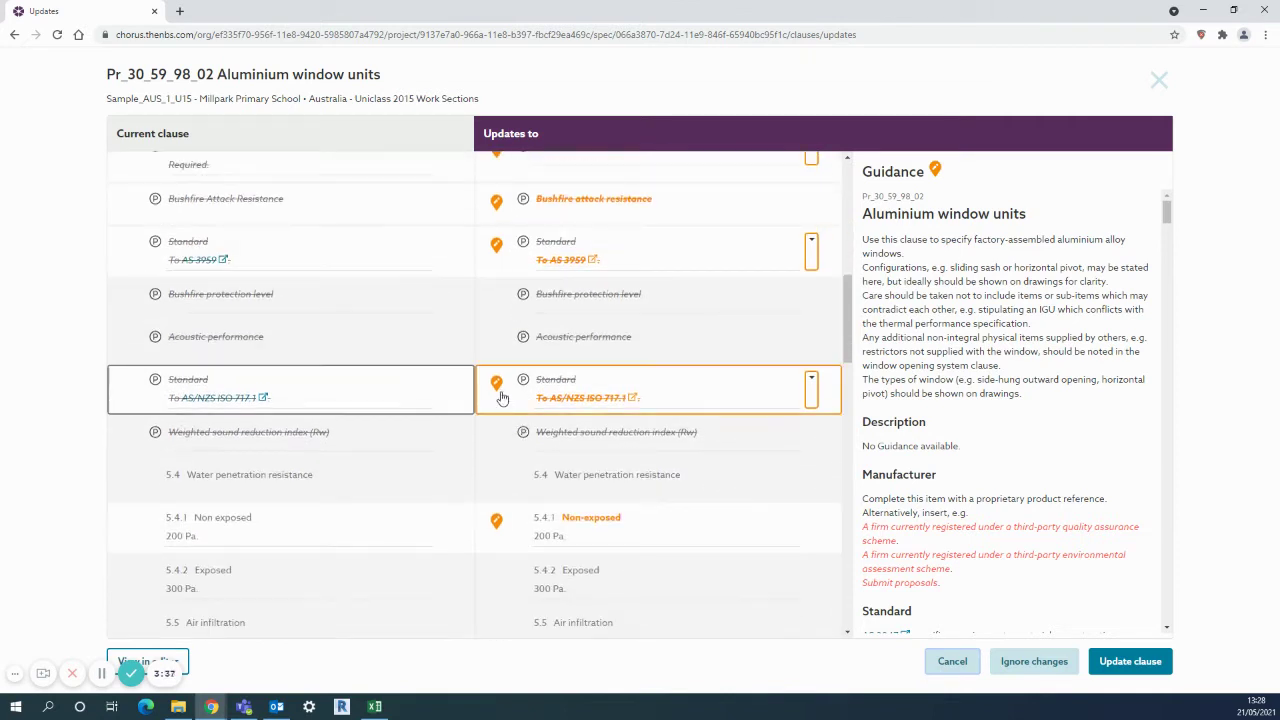
{"action": "mouse_move", "coordinate": [499, 389]}
{"action": "scroll", "coordinate": [499, 389], "scroll_direction": "down", "scroll_amount": 15}
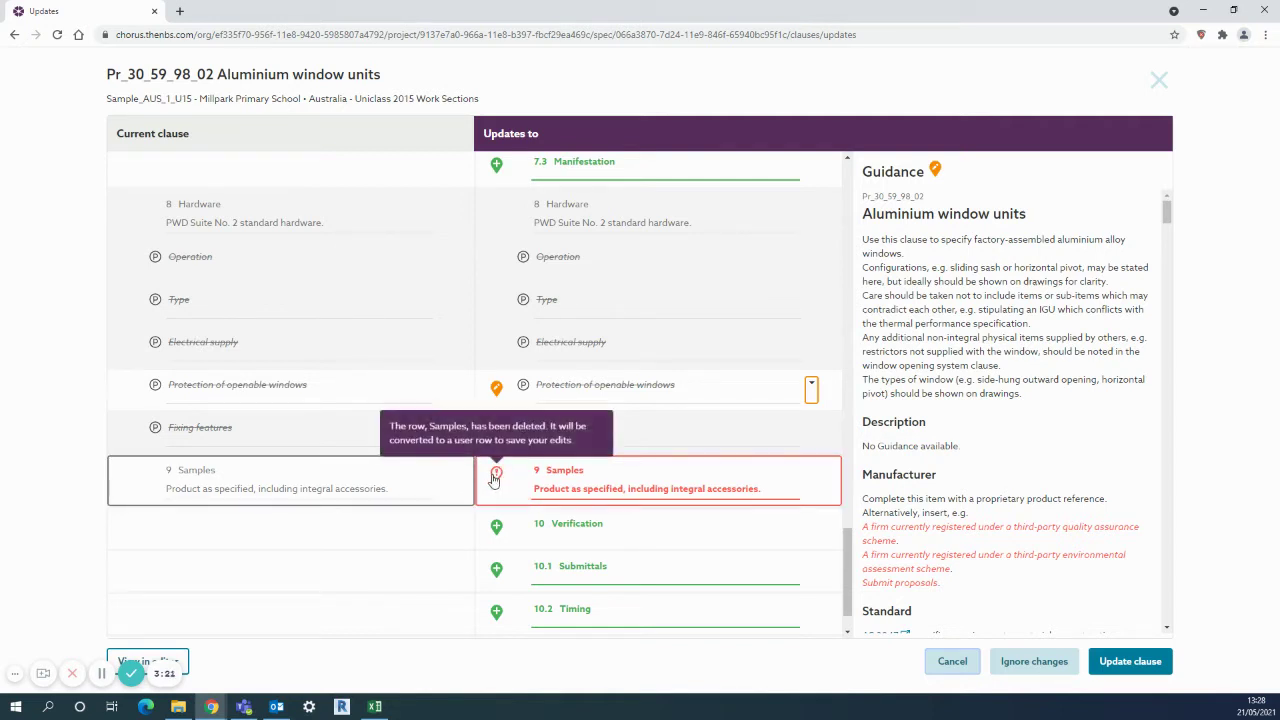
{"action": "mouse_move", "coordinate": [495, 535]}
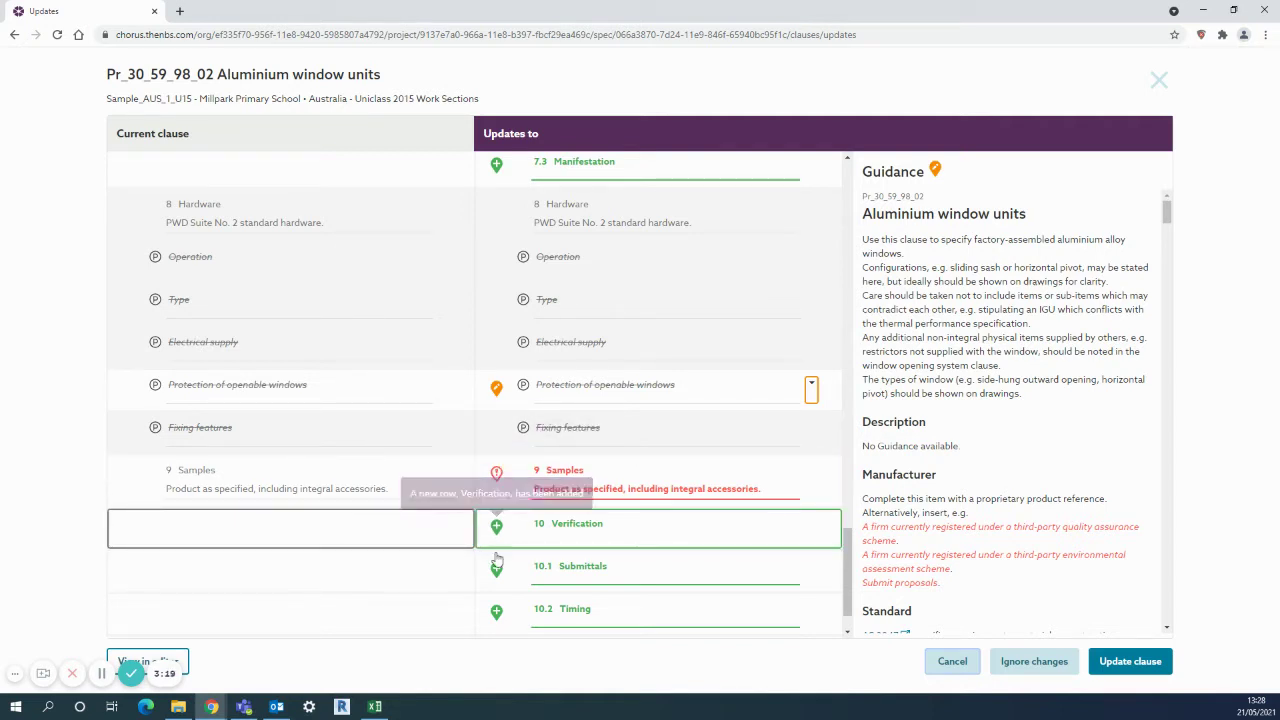
{"action": "mouse_move", "coordinate": [497, 615]}
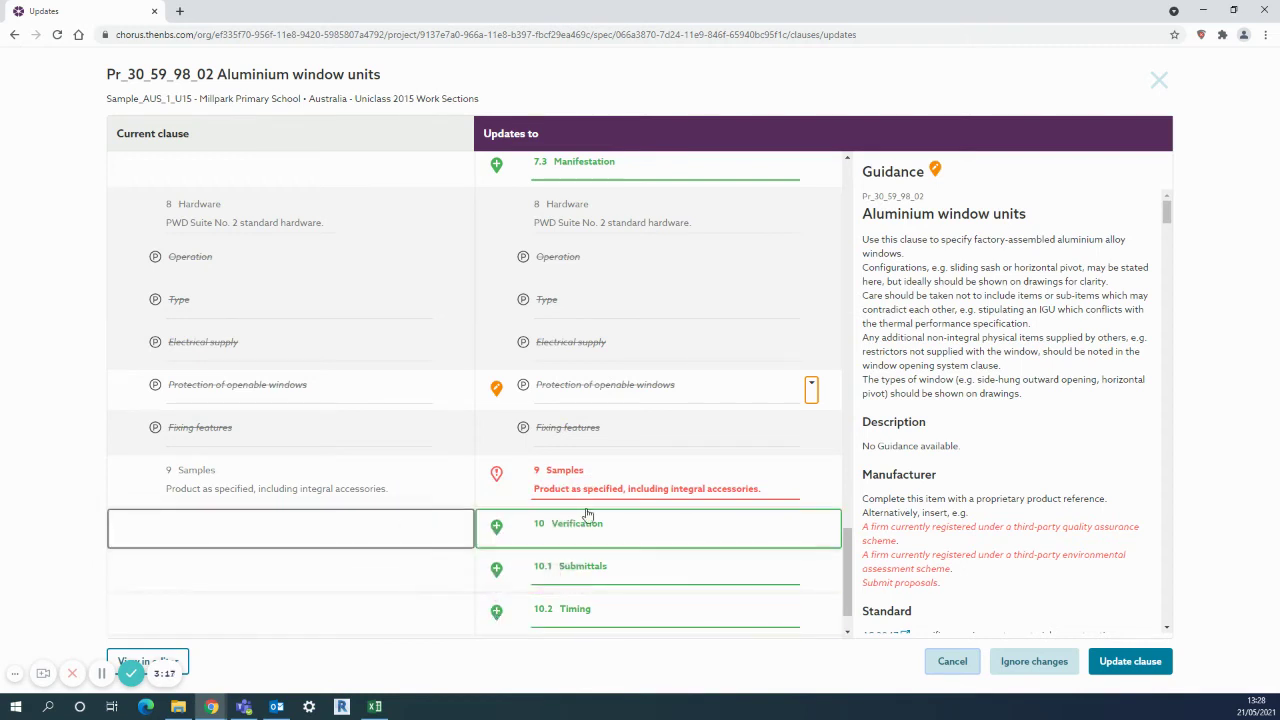
Read through the revised guidance for Aluminium window units and accept the update to the clause.
{"action": "mouse_move", "coordinate": [936, 176]}
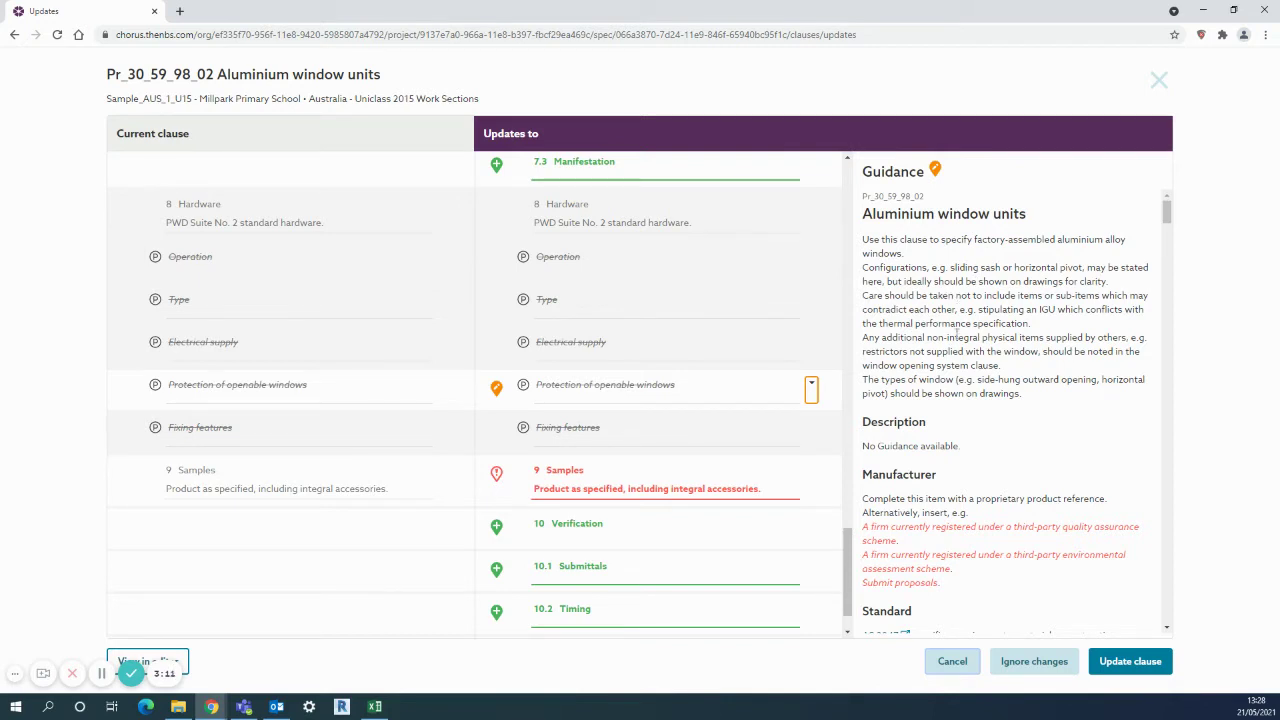
{"action": "scroll", "coordinate": [996, 330], "scroll_direction": "down", "scroll_amount": 3}
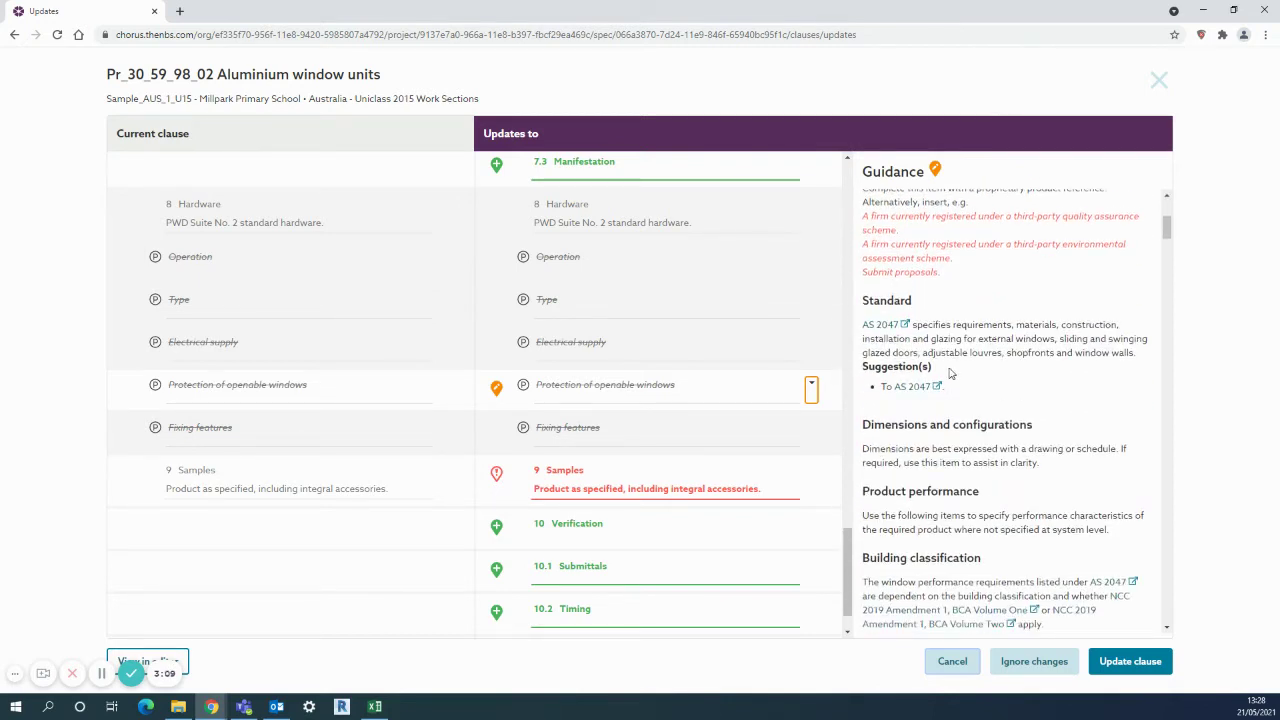
{"action": "scroll", "coordinate": [966, 455], "scroll_direction": "down", "scroll_amount": 3}
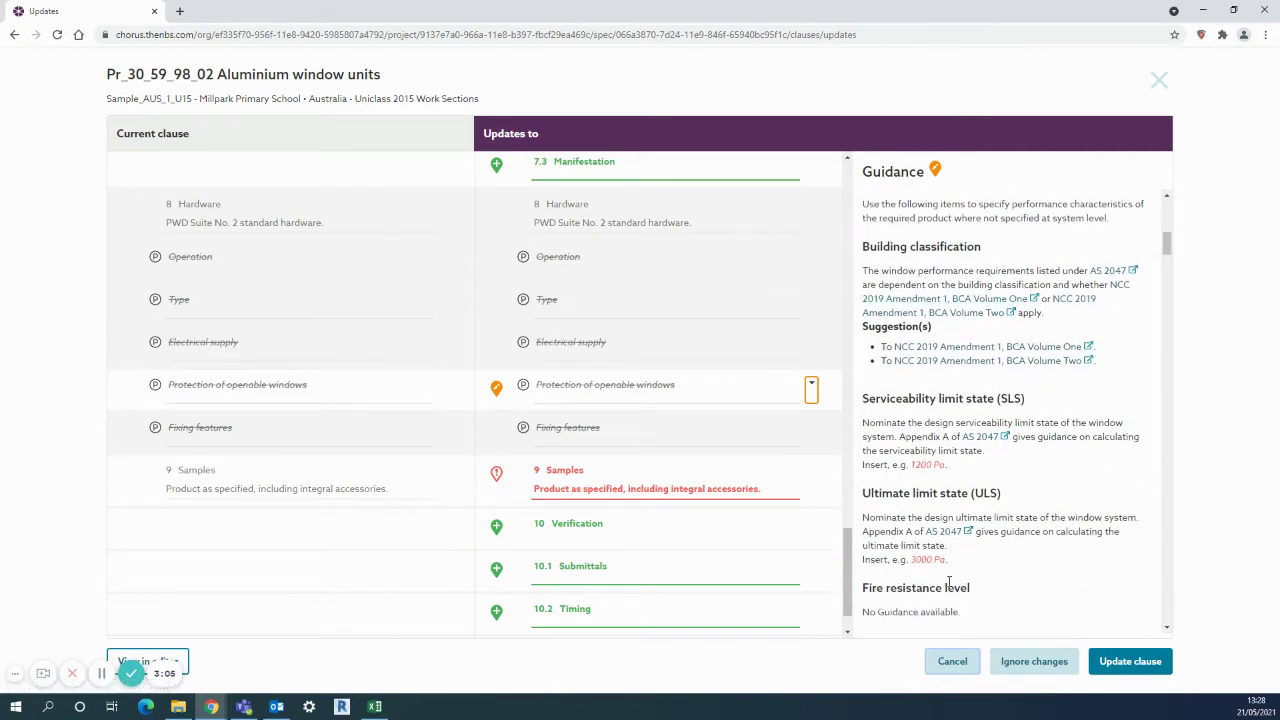
{"action": "left_click", "coordinate": [1122, 667]}
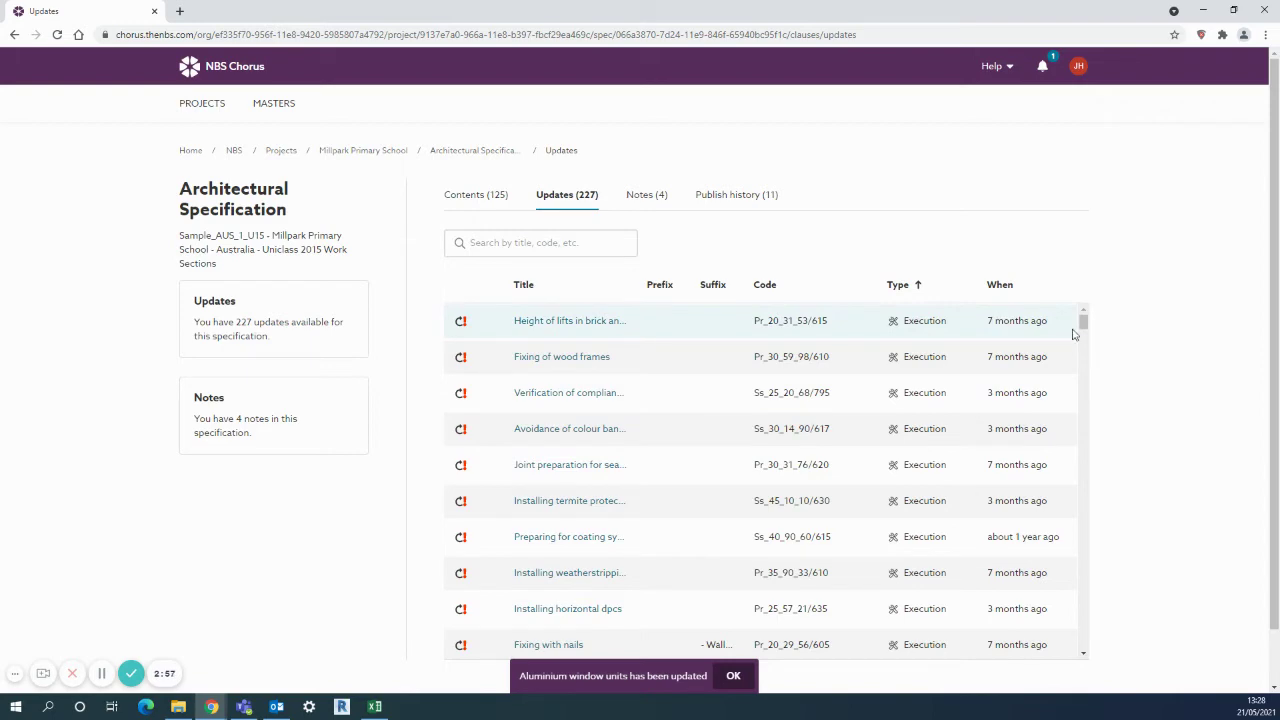
Open the update for Board suspended ceiling systems CL-01, review its changed rows and accept the update to the clause.
{"action": "left_click_drag", "start_coordinate": [1083, 324], "coordinate": [1081, 554]}
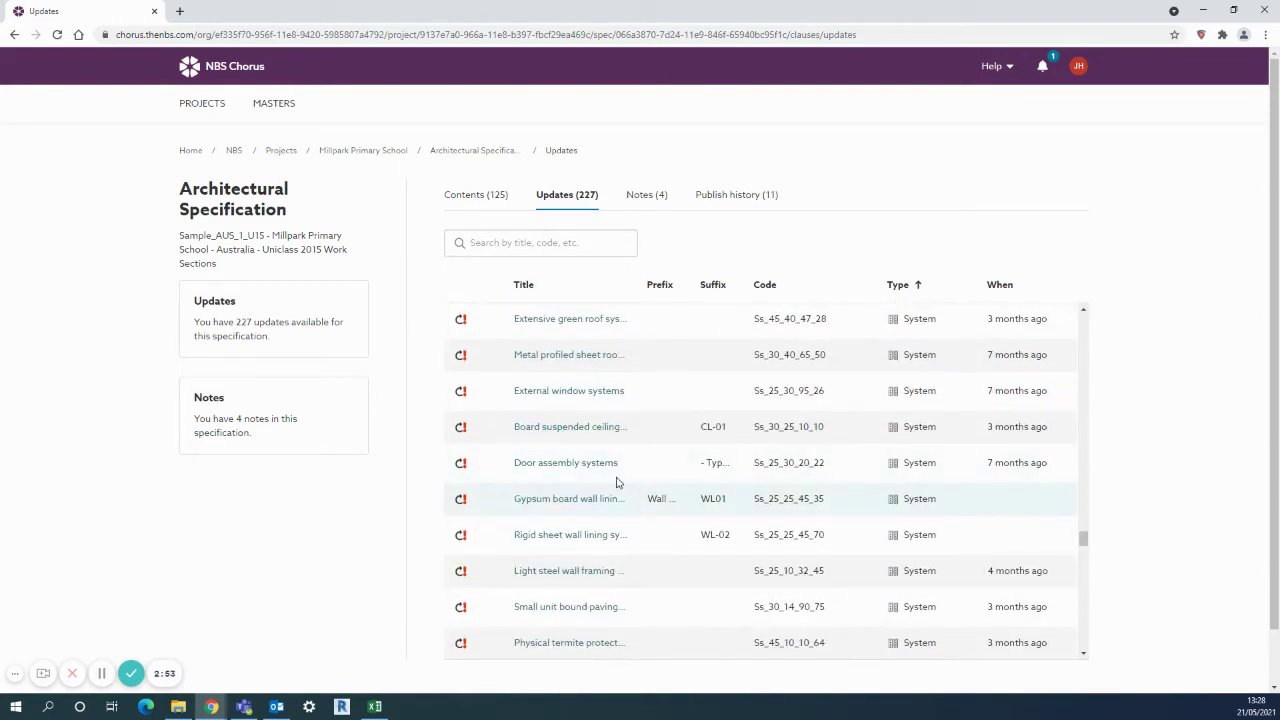
{"action": "left_click", "coordinate": [560, 432]}
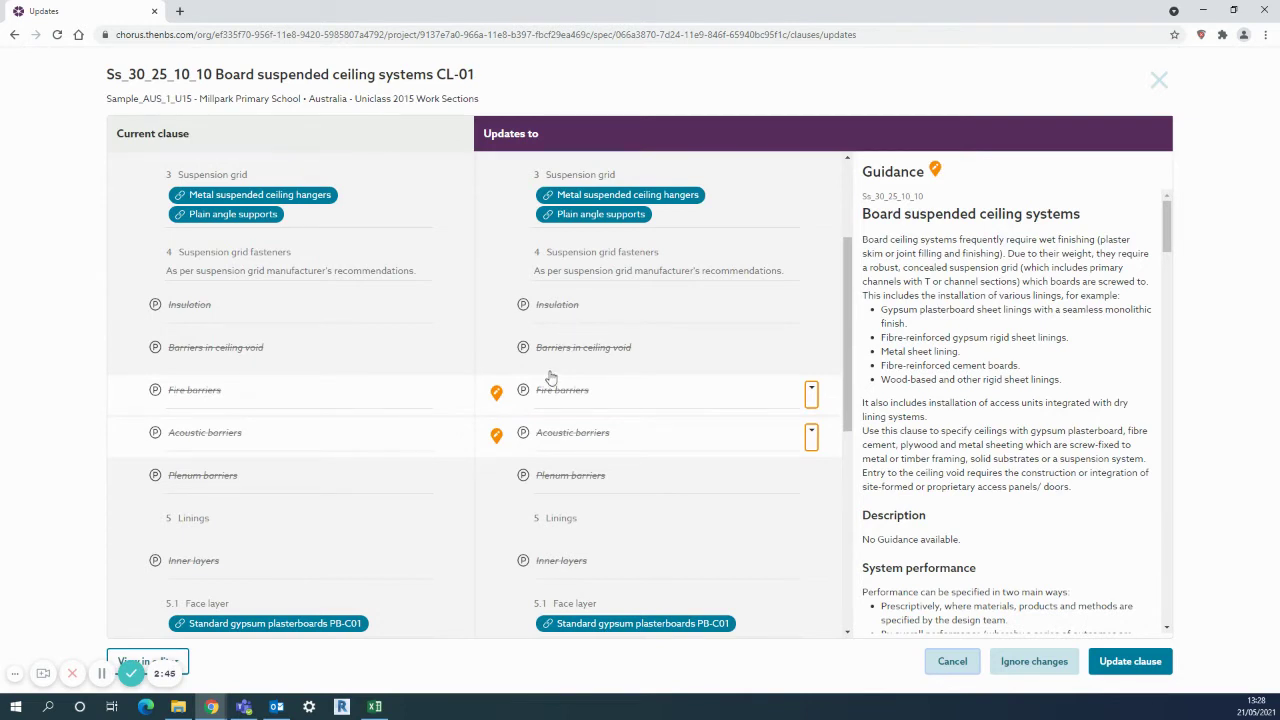
{"action": "scroll", "coordinate": [551, 380], "scroll_direction": "down", "scroll_amount": 2}
{"action": "mouse_move", "coordinate": [498, 281]}
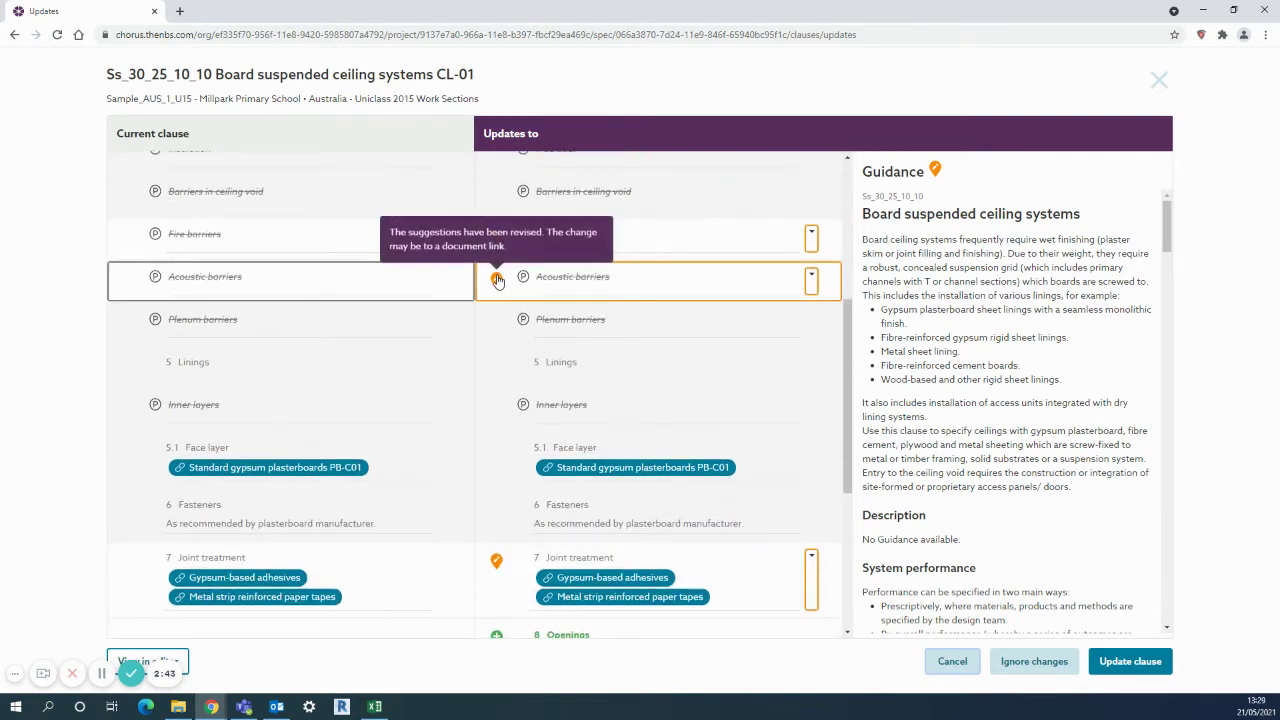
{"action": "scroll", "coordinate": [498, 281], "scroll_direction": "down", "scroll_amount": 4}
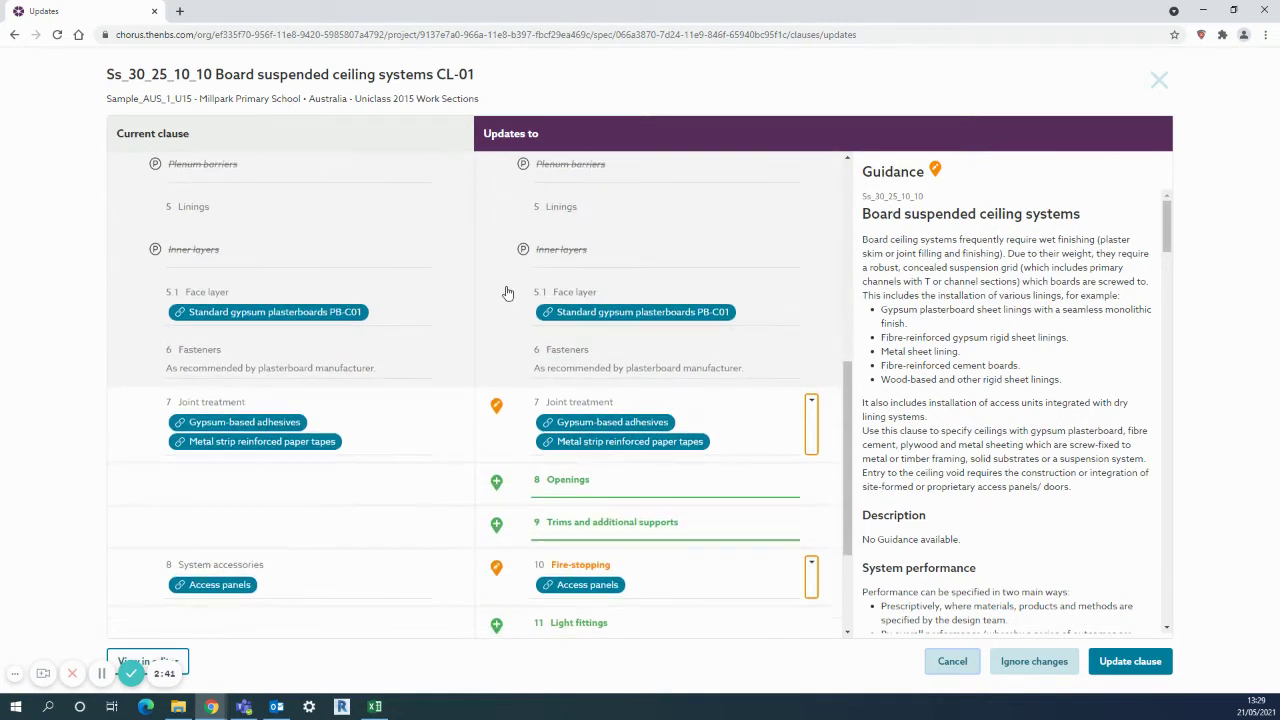
{"action": "mouse_move", "coordinate": [496, 330]}
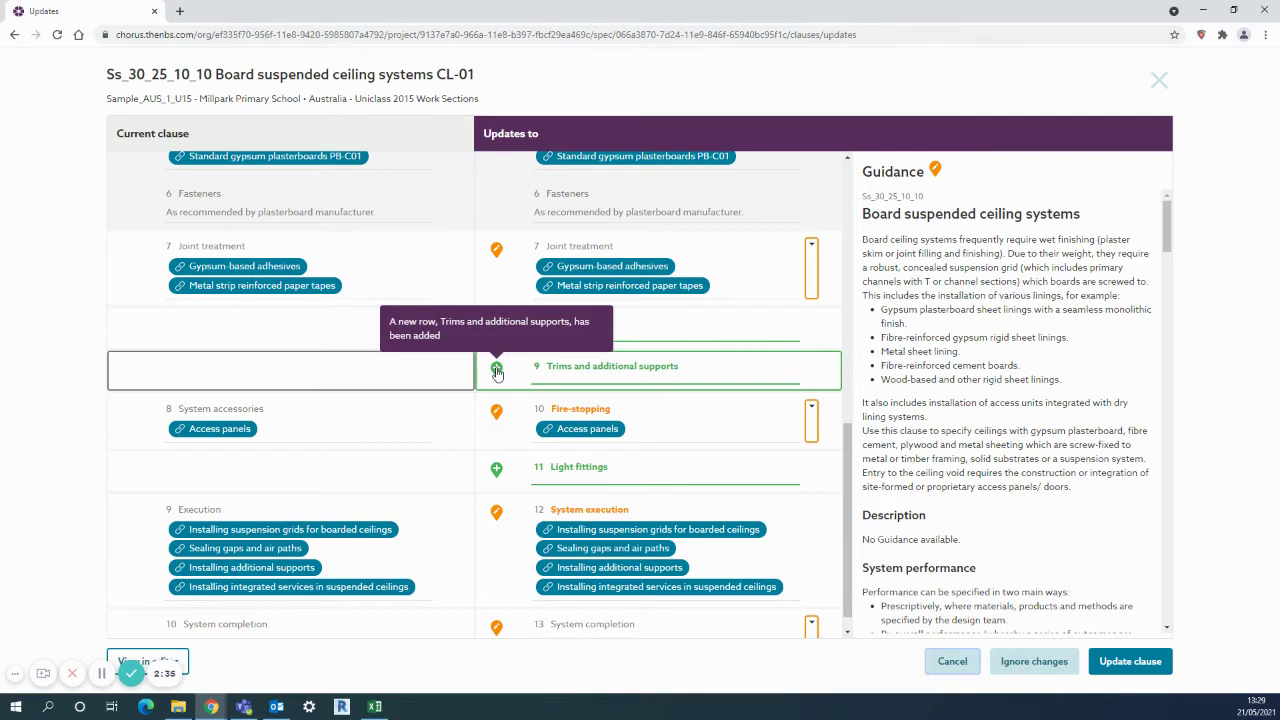
{"action": "scroll", "coordinate": [497, 370], "scroll_direction": "down", "scroll_amount": 1}
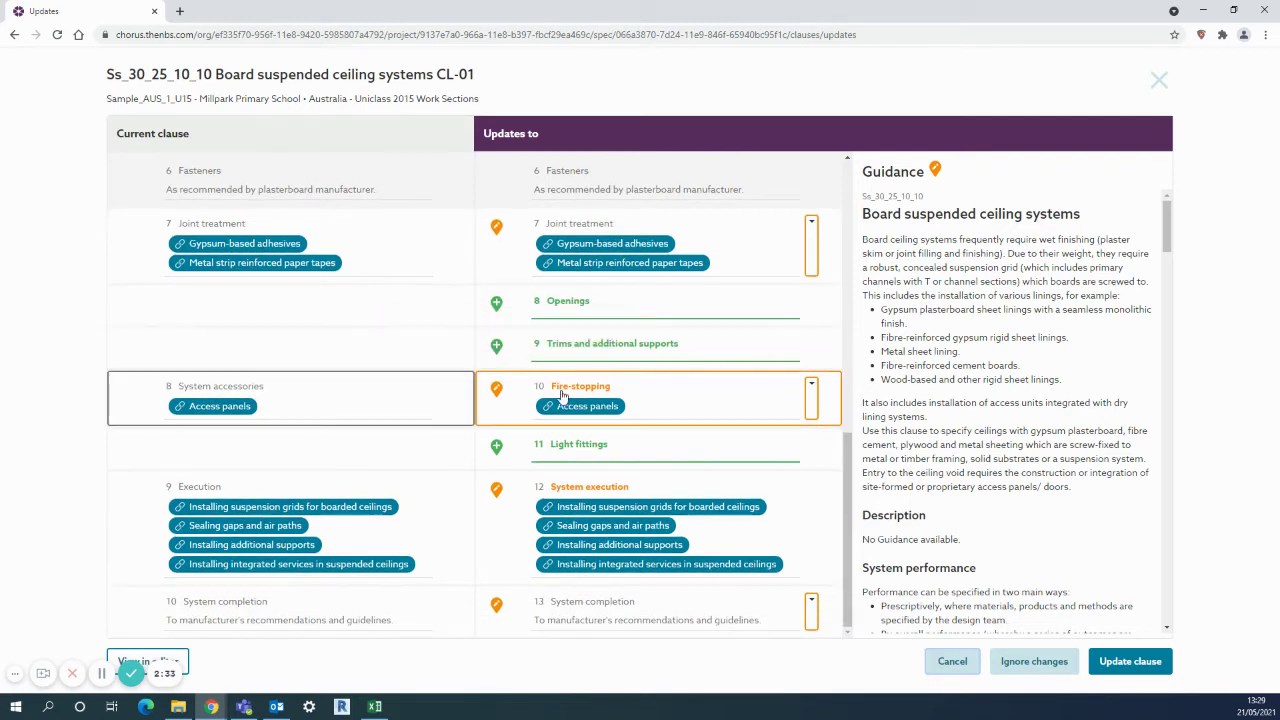
{"action": "left_click", "coordinate": [1110, 661]}
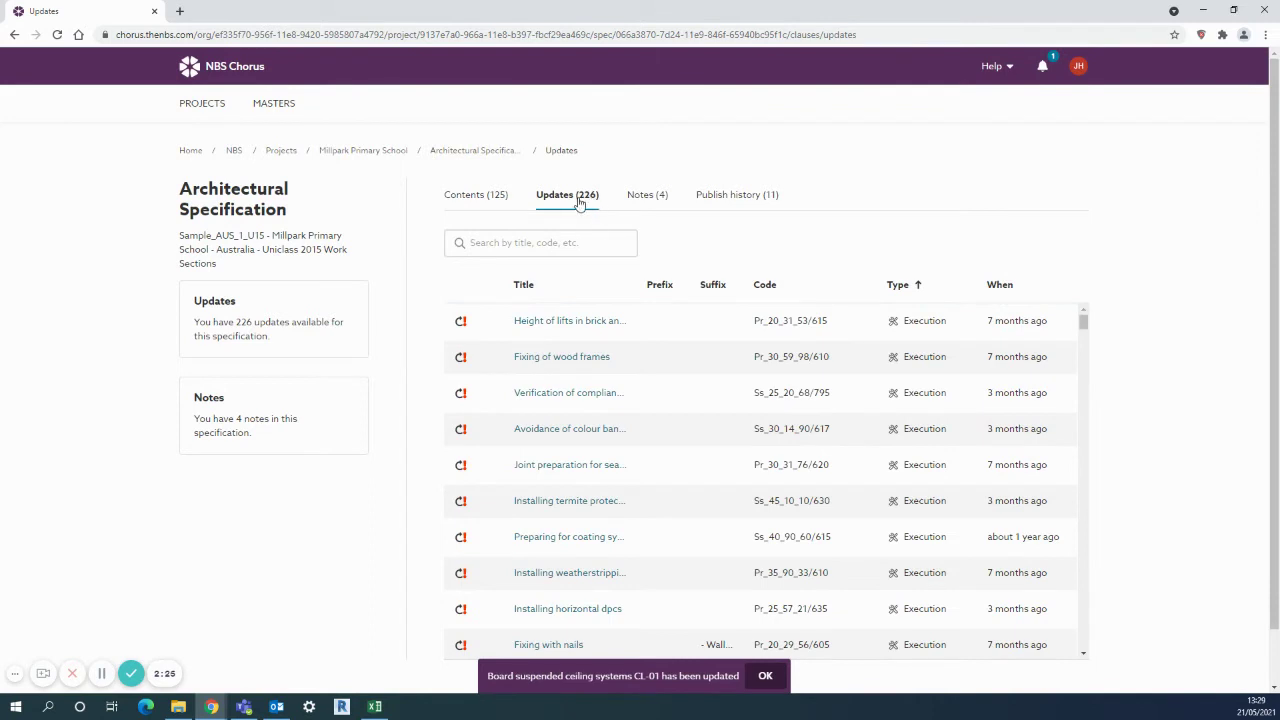
Widen the Title column of the updates list.
{"action": "mouse_move", "coordinate": [580, 203]}
{"action": "left_click_drag", "start_coordinate": [636, 284], "coordinate": [694, 283]}
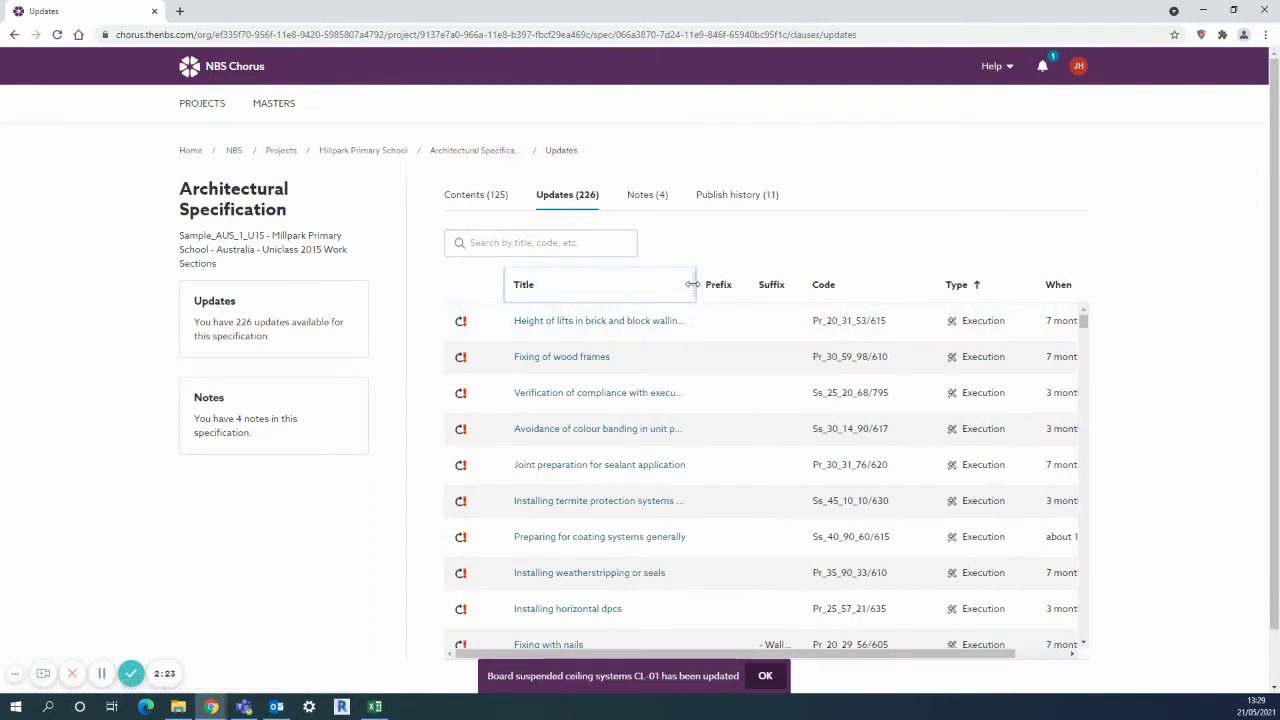
Show the specification's publish history and adjust the widths of its Title, Status and Notes columns.
{"action": "left_click", "coordinate": [730, 197]}
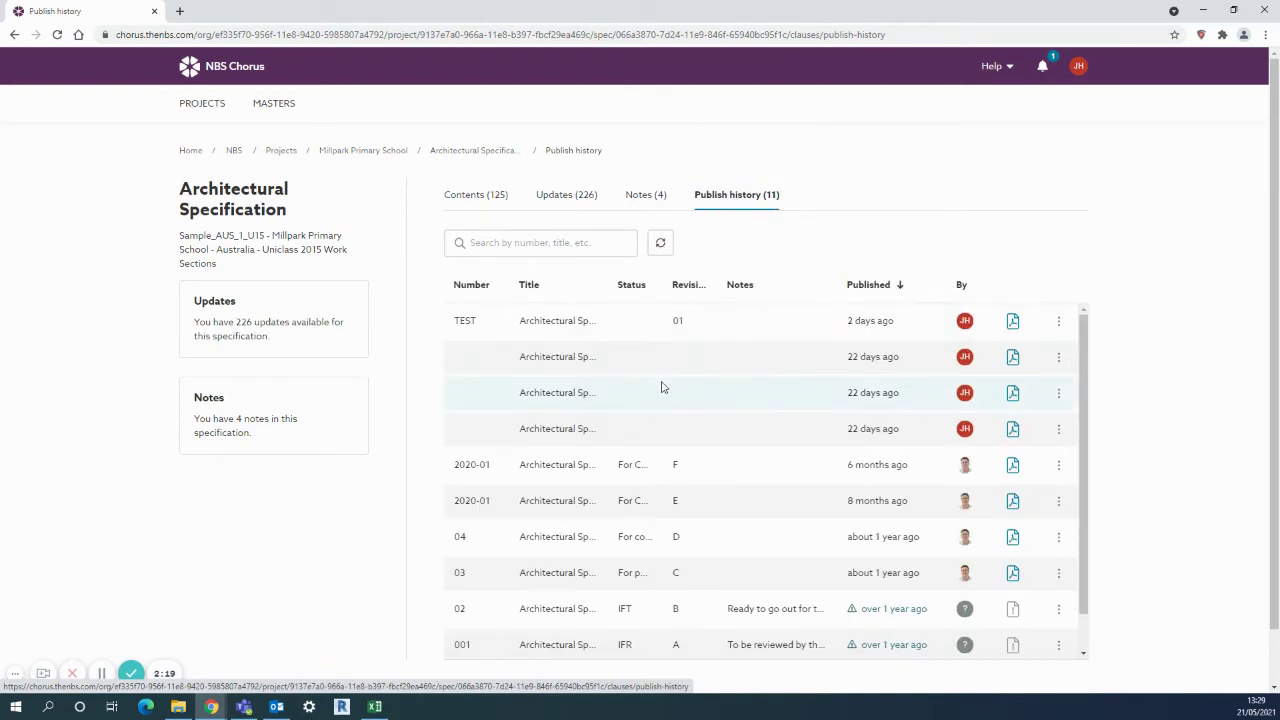
{"action": "left_click_drag", "start_coordinate": [606, 284], "coordinate": [708, 284]}
{"action": "left_click_drag", "start_coordinate": [886, 284], "coordinate": [978, 284]}
{"action": "scroll", "coordinate": [817, 398], "scroll_direction": "down", "scroll_amount": 1}
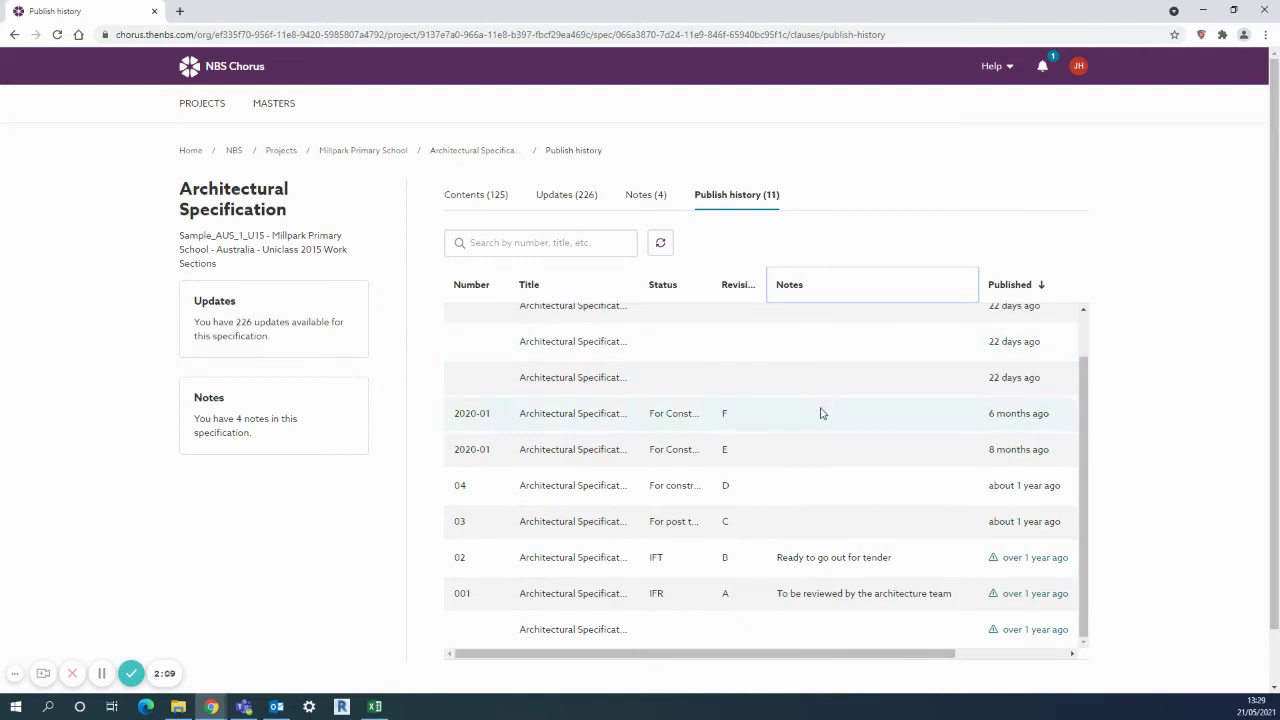
{"action": "scroll", "coordinate": [850, 405], "scroll_direction": "up", "scroll_amount": 1}
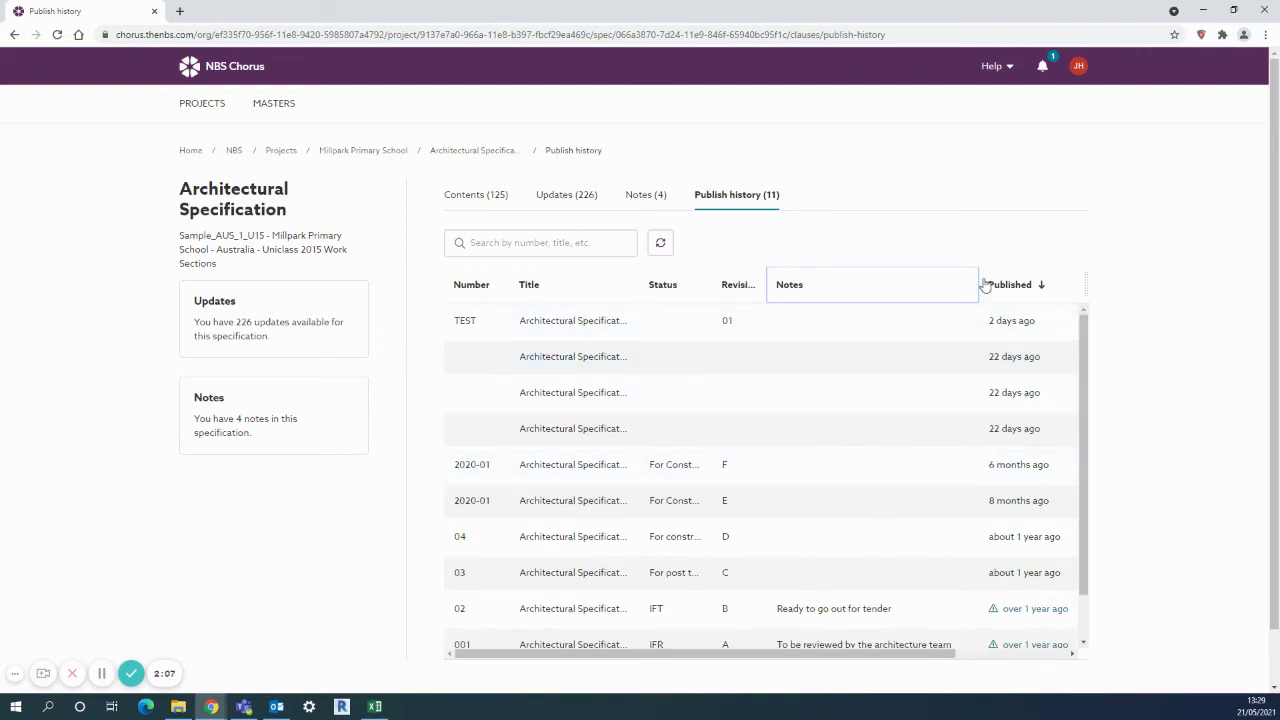
{"action": "left_click_drag", "start_coordinate": [979, 284], "coordinate": [848, 284]}
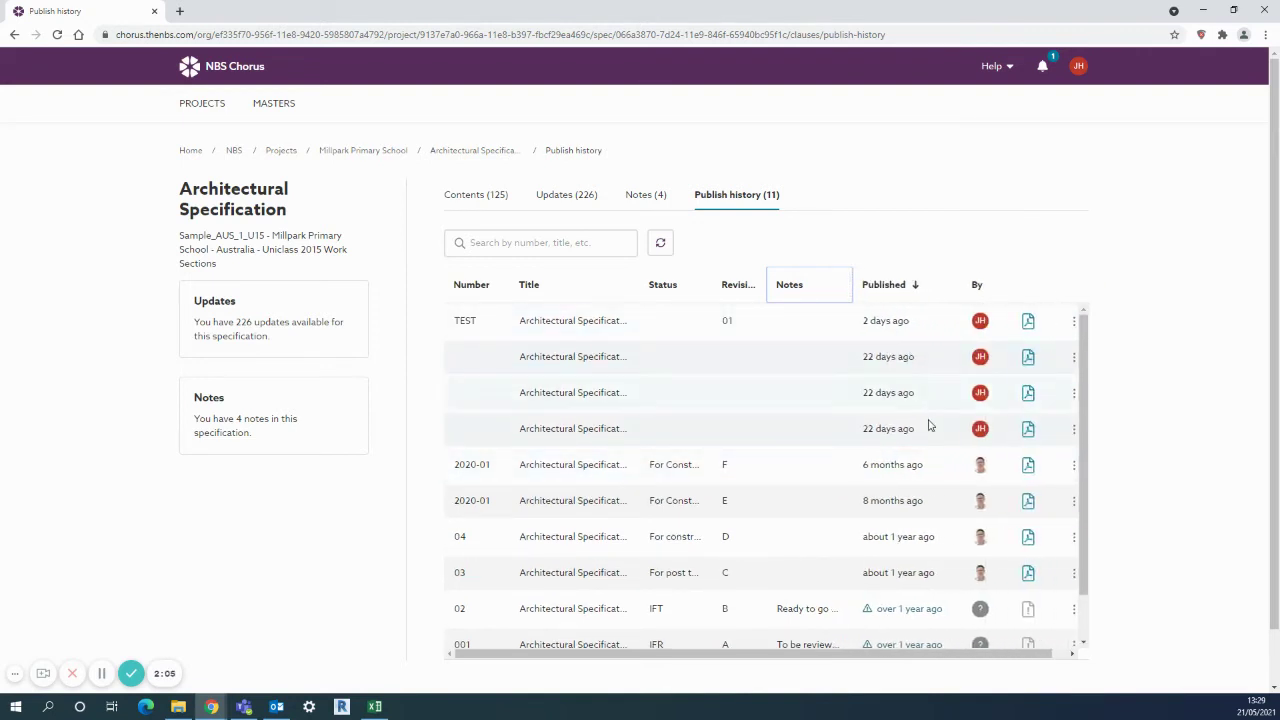
Download the PDF of the 2020-01 publication with revision F and open the file.
{"action": "scroll", "coordinate": [929, 423], "scroll_direction": "down", "scroll_amount": 1}
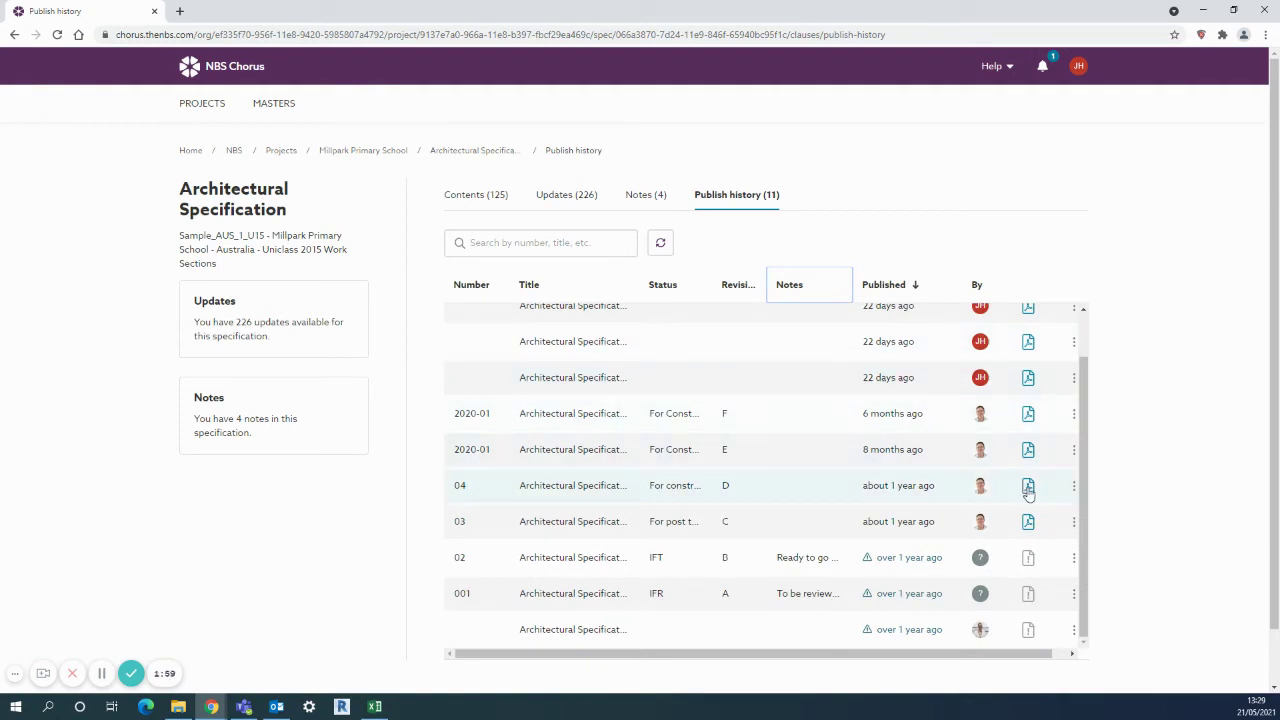
{"action": "left_click", "coordinate": [1029, 417]}
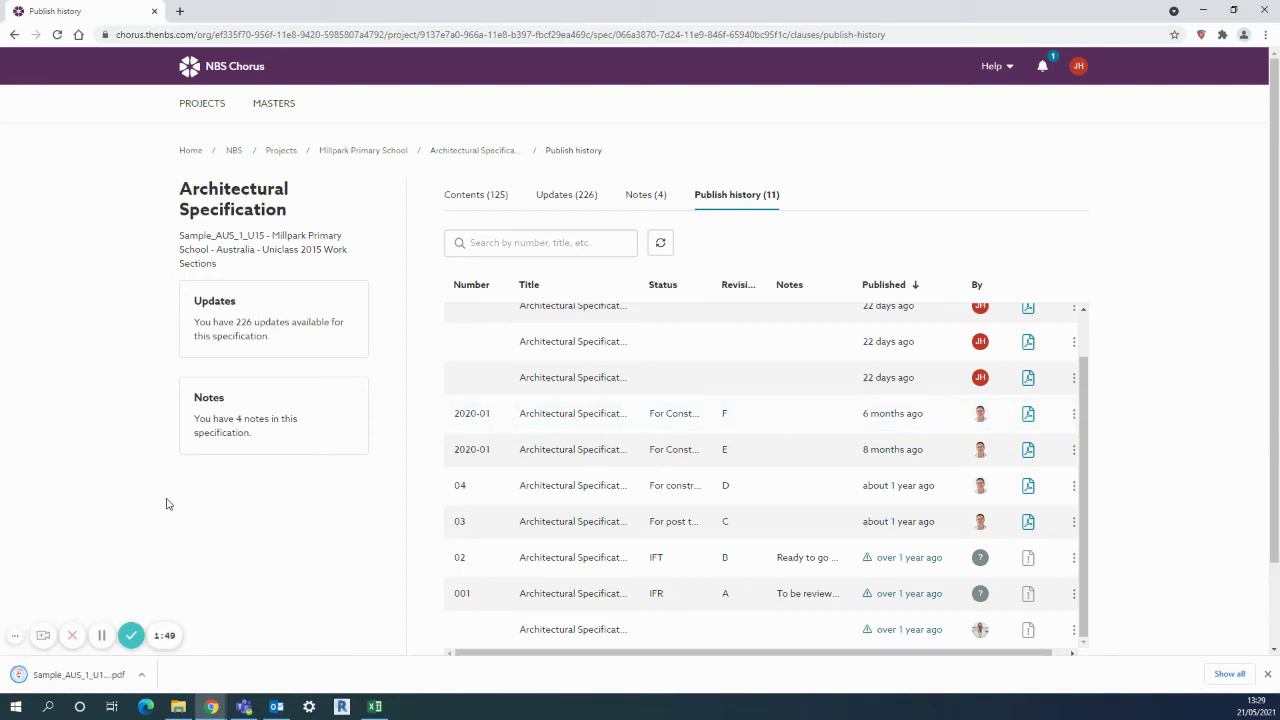
{"action": "left_click", "coordinate": [50, 673]}
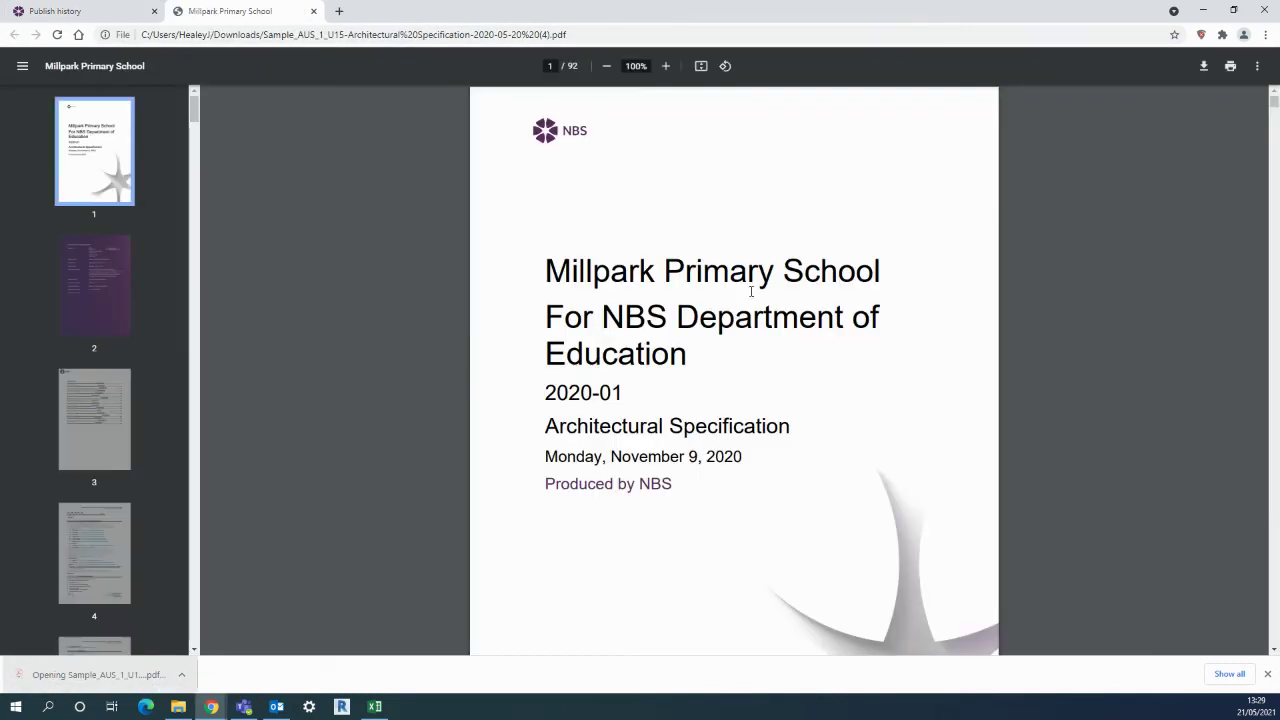
Examine the document control sheet and the change labels in the contents list of the published PDF.
{"action": "scroll", "coordinate": [871, 300], "scroll_direction": "down", "scroll_amount": 5}
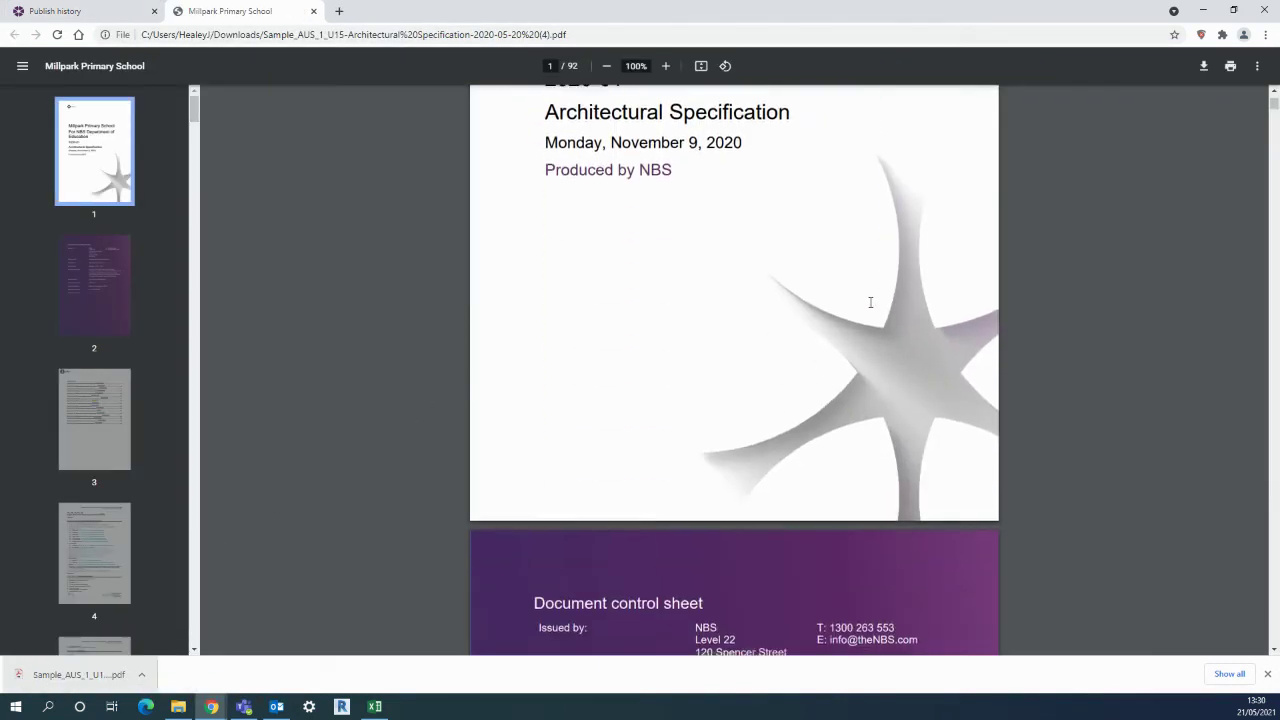
{"action": "scroll", "coordinate": [870, 302], "scroll_direction": "down", "scroll_amount": 6}
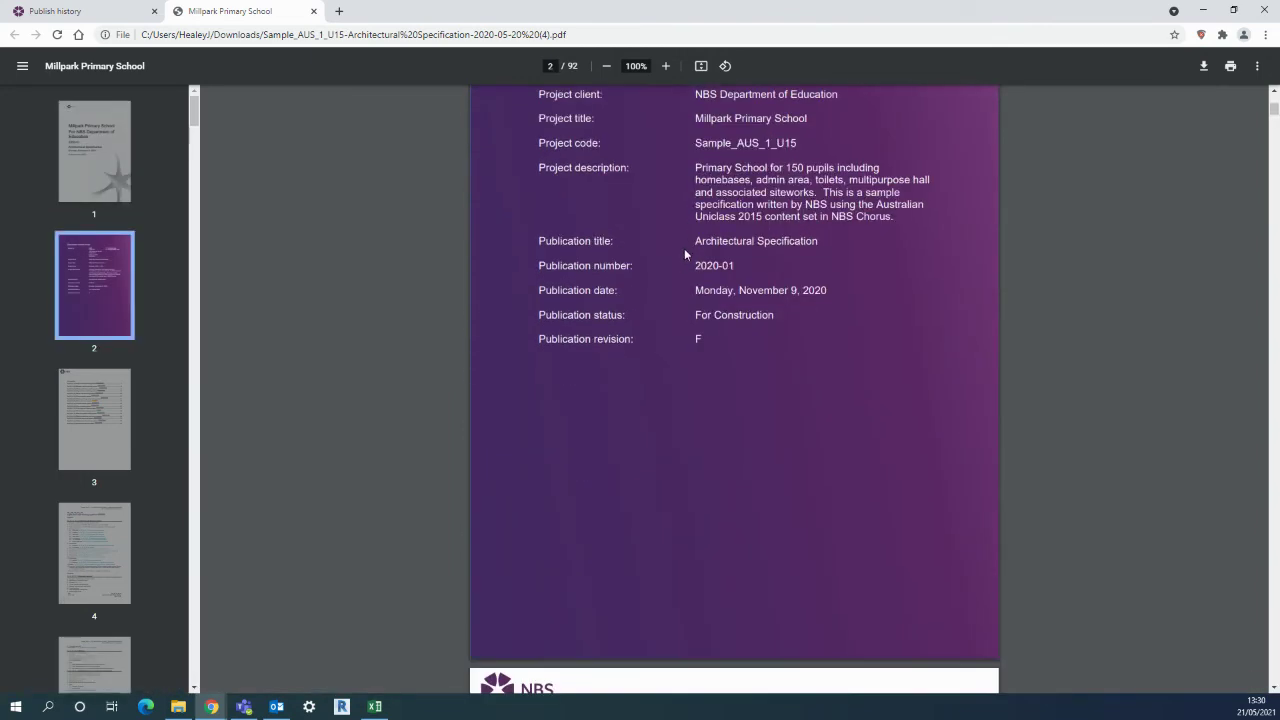
{"action": "scroll", "coordinate": [685, 257], "scroll_direction": "down", "scroll_amount": 4}
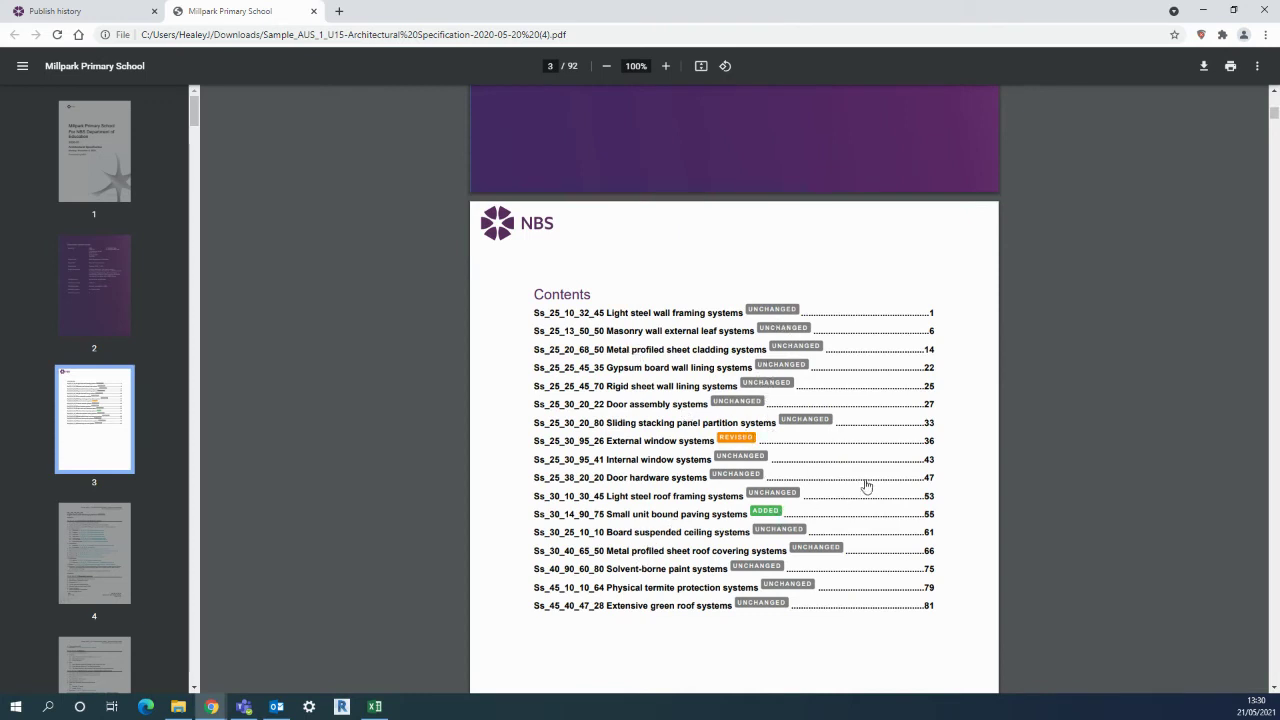
Go to the Small unit bound paving systems section from the contents list and examine the change labels on its clauses.
{"action": "scroll", "coordinate": [868, 480], "scroll_direction": "down", "scroll_amount": 3}
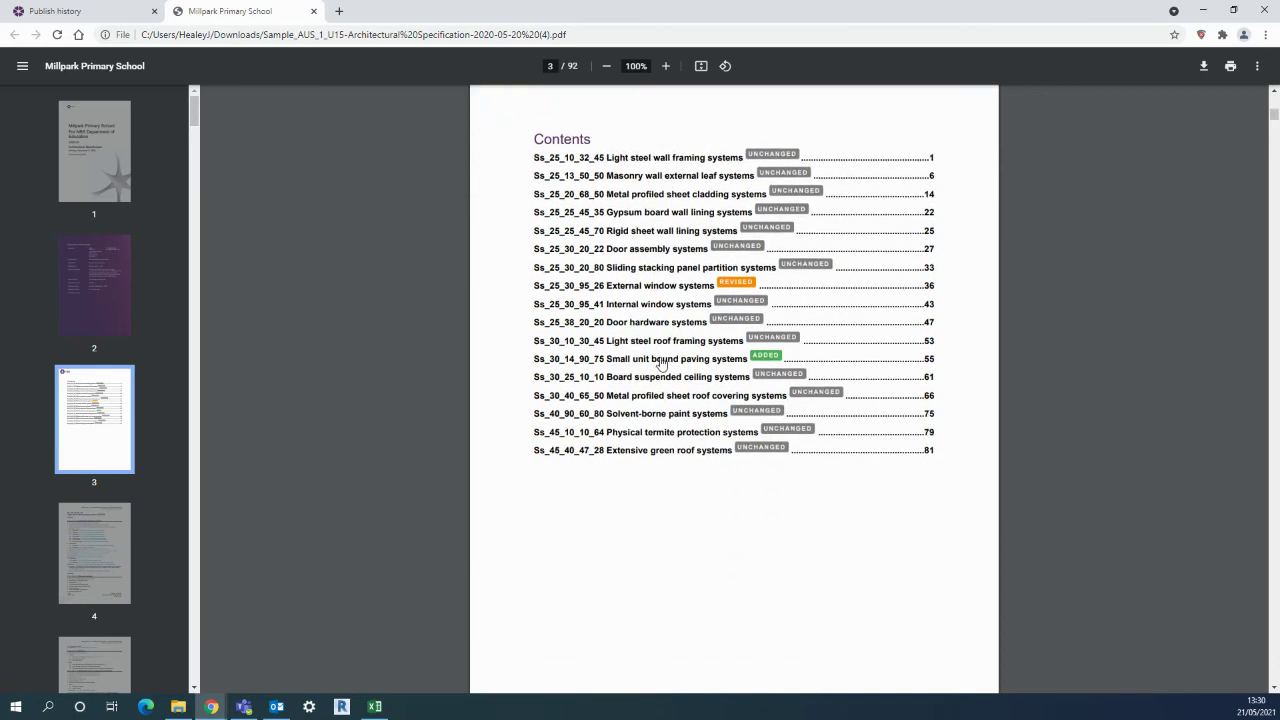
{"action": "left_click", "coordinate": [660, 360]}
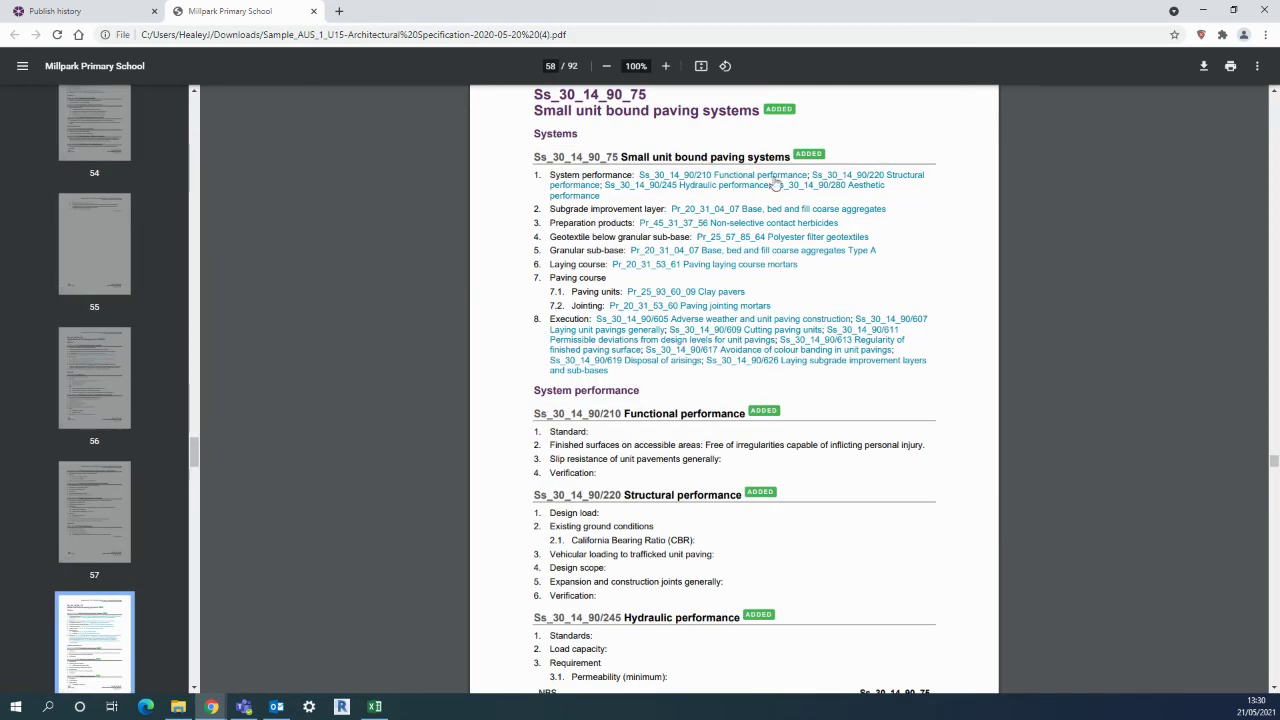
{"action": "scroll", "coordinate": [751, 420], "scroll_direction": "down", "scroll_amount": 5}
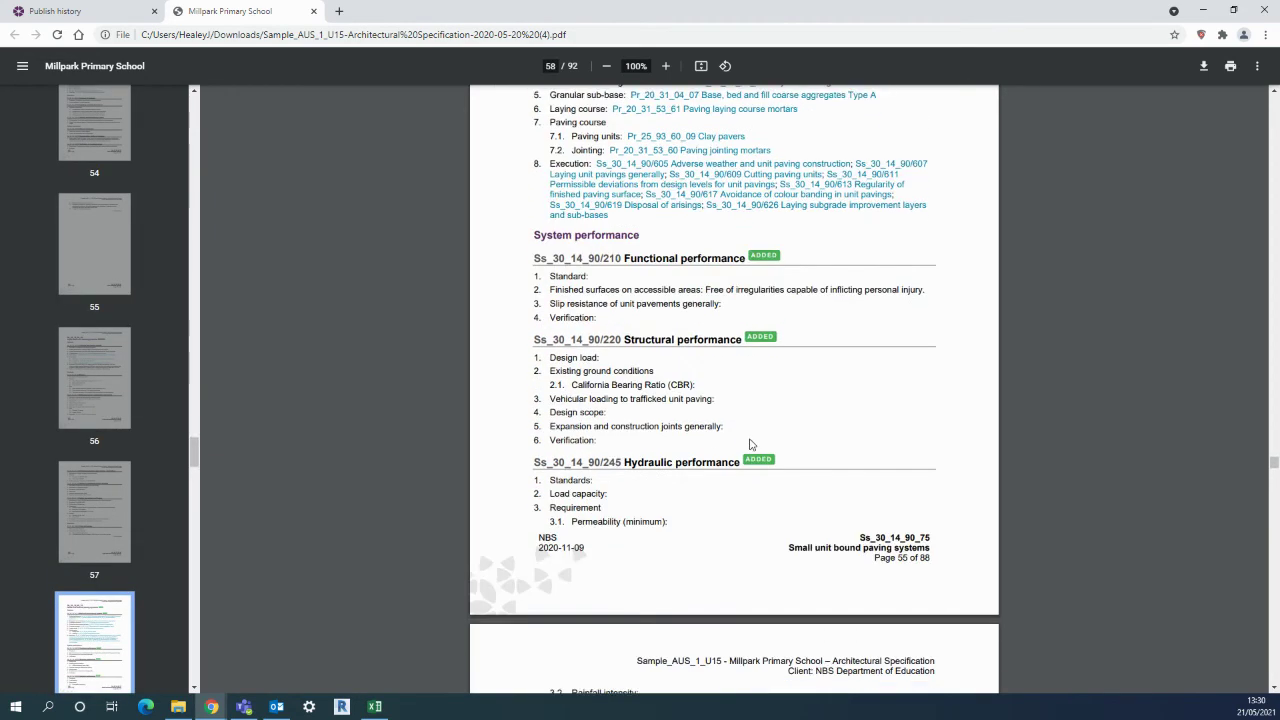
{"action": "scroll", "coordinate": [751, 449], "scroll_direction": "down", "scroll_amount": 3}
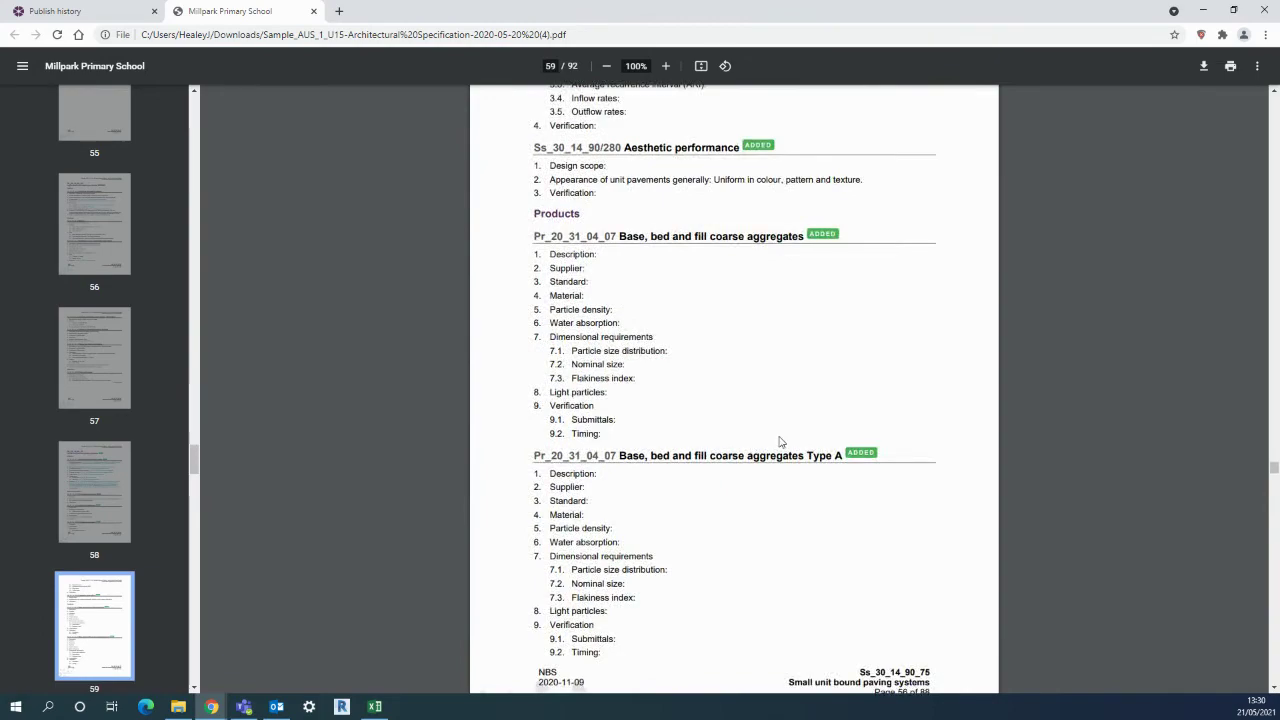
{"action": "scroll", "coordinate": [780, 442], "scroll_direction": "down", "scroll_amount": 2}
Go to the External window systems section from the contents list, examine its clauses for revision labels, and close the published PDF.
{"action": "left_click_drag", "start_coordinate": [1275, 468], "coordinate": [1273, 107]}
{"action": "scroll", "coordinate": [884, 318], "scroll_direction": "down", "scroll_amount": 6}
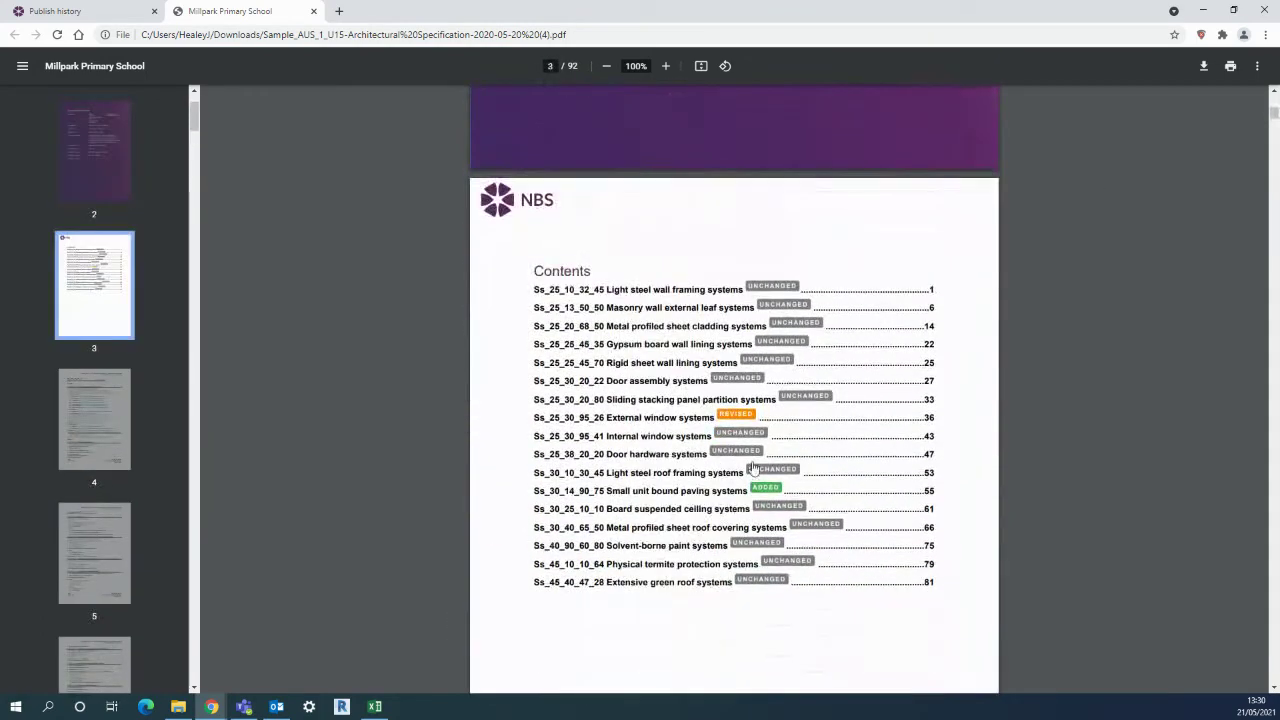
{"action": "left_click", "coordinate": [636, 421]}
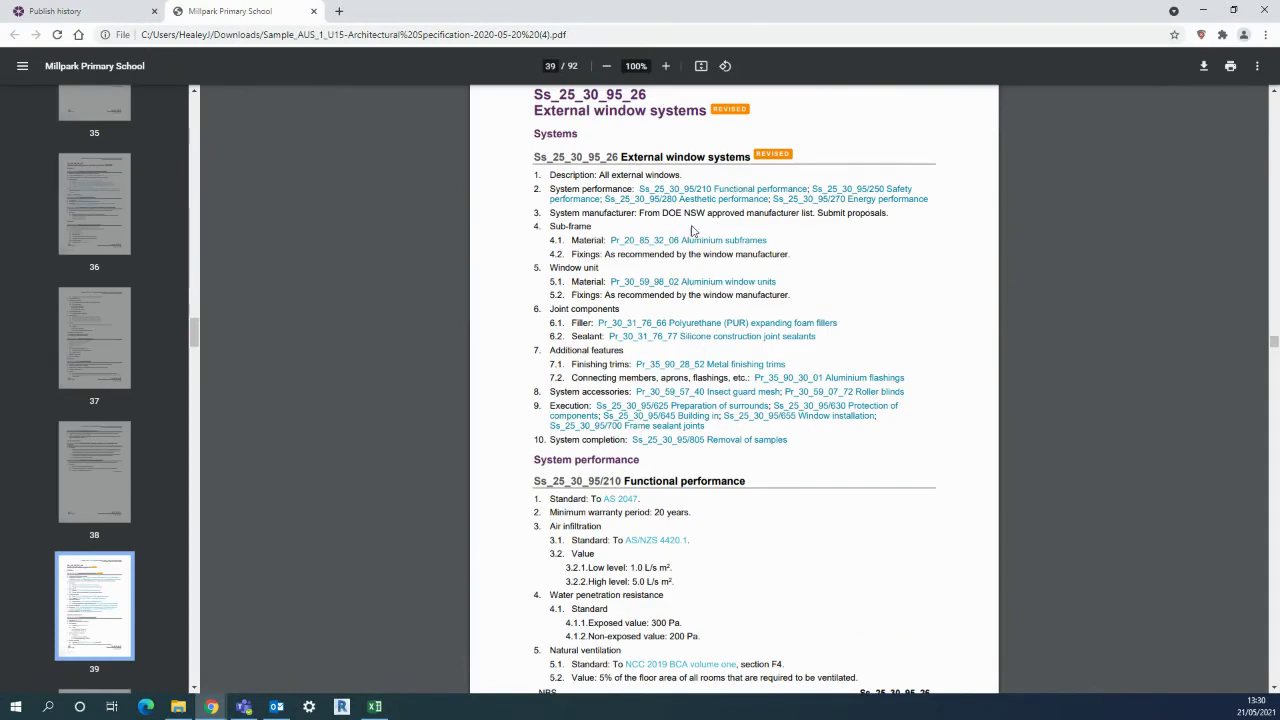
{"action": "scroll", "coordinate": [692, 240], "scroll_direction": "down", "scroll_amount": 3}
{"action": "scroll", "coordinate": [677, 354], "scroll_direction": "down", "scroll_amount": 15}
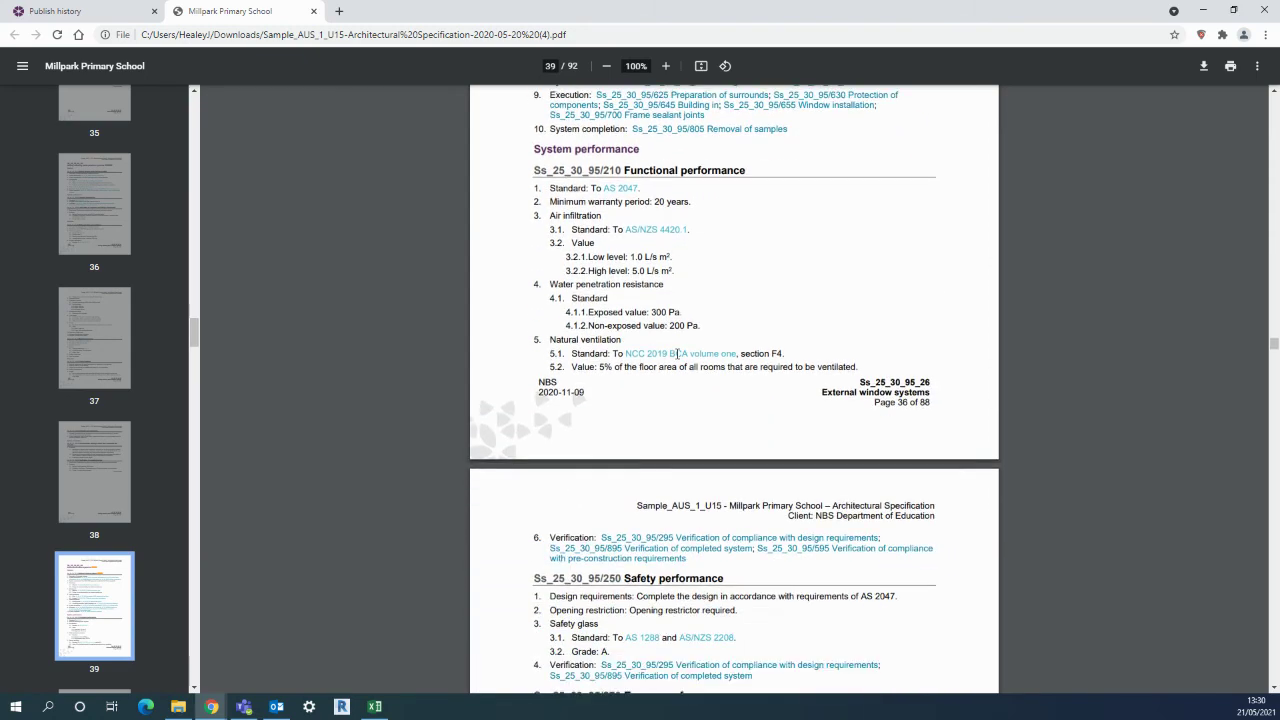
{"action": "scroll", "coordinate": [677, 354], "scroll_direction": "down", "scroll_amount": 13}
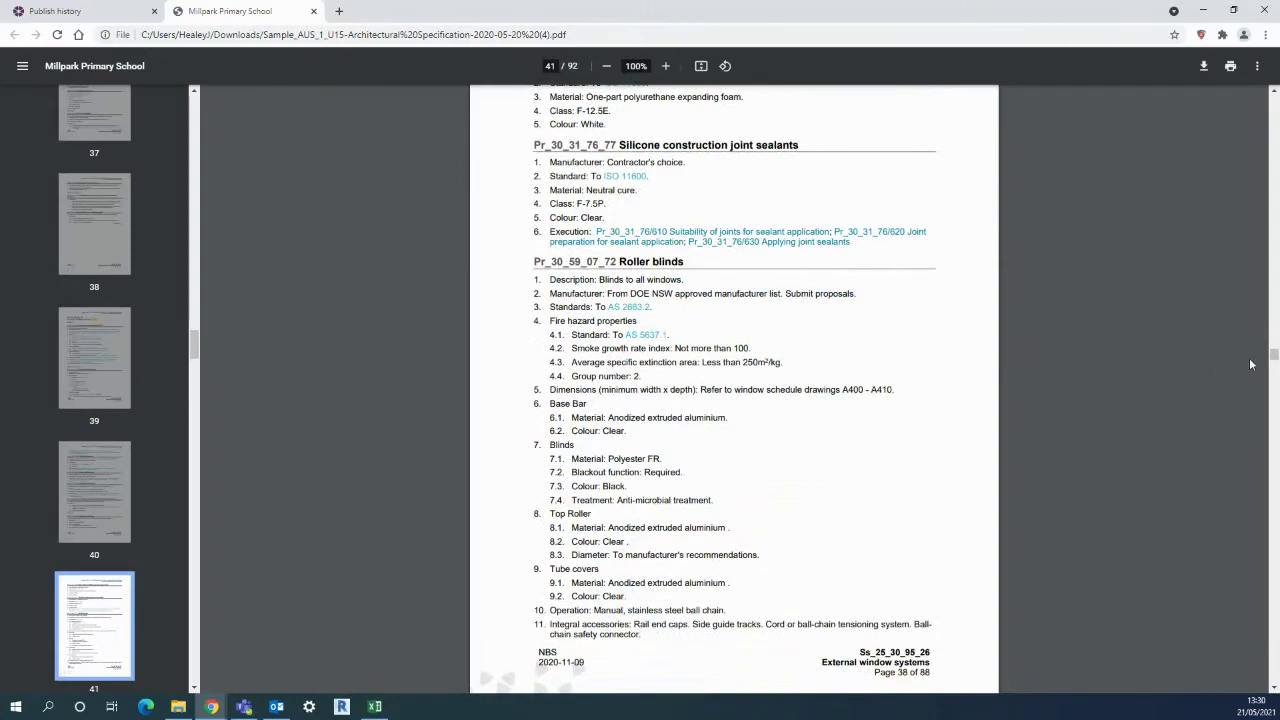
{"action": "key", "text": "Home"}
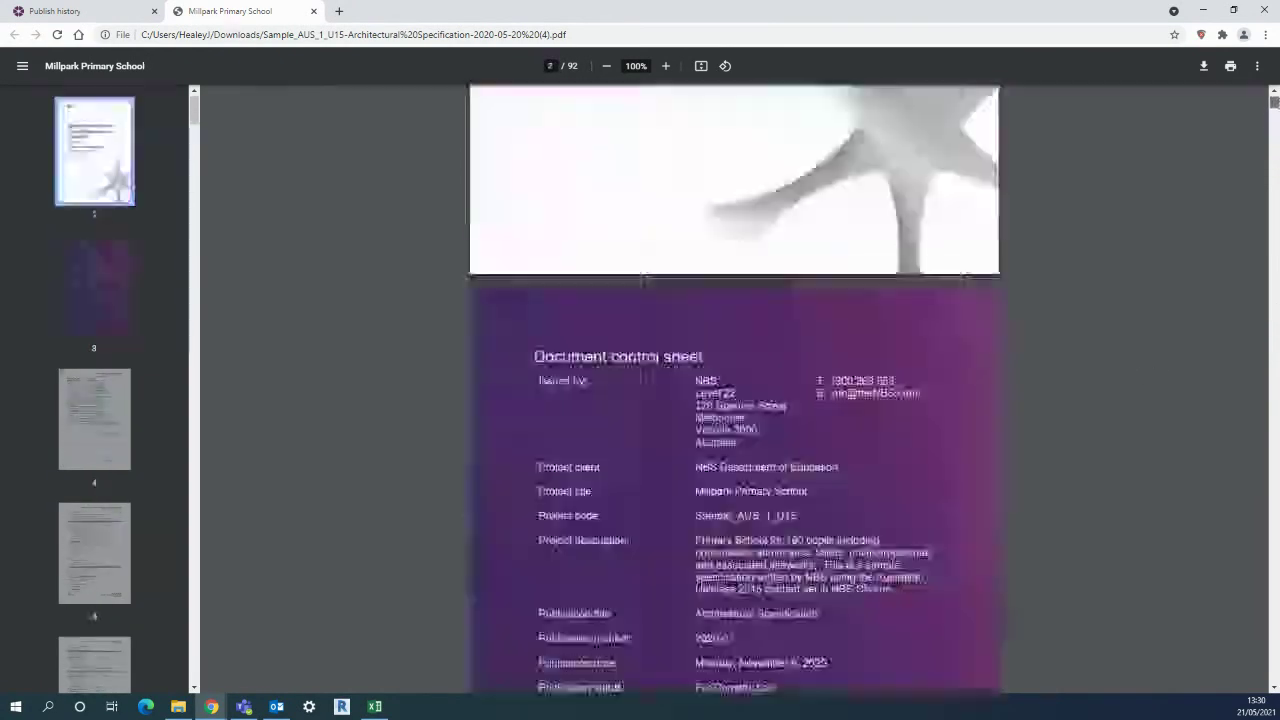
{"action": "left_click", "coordinate": [314, 11]}
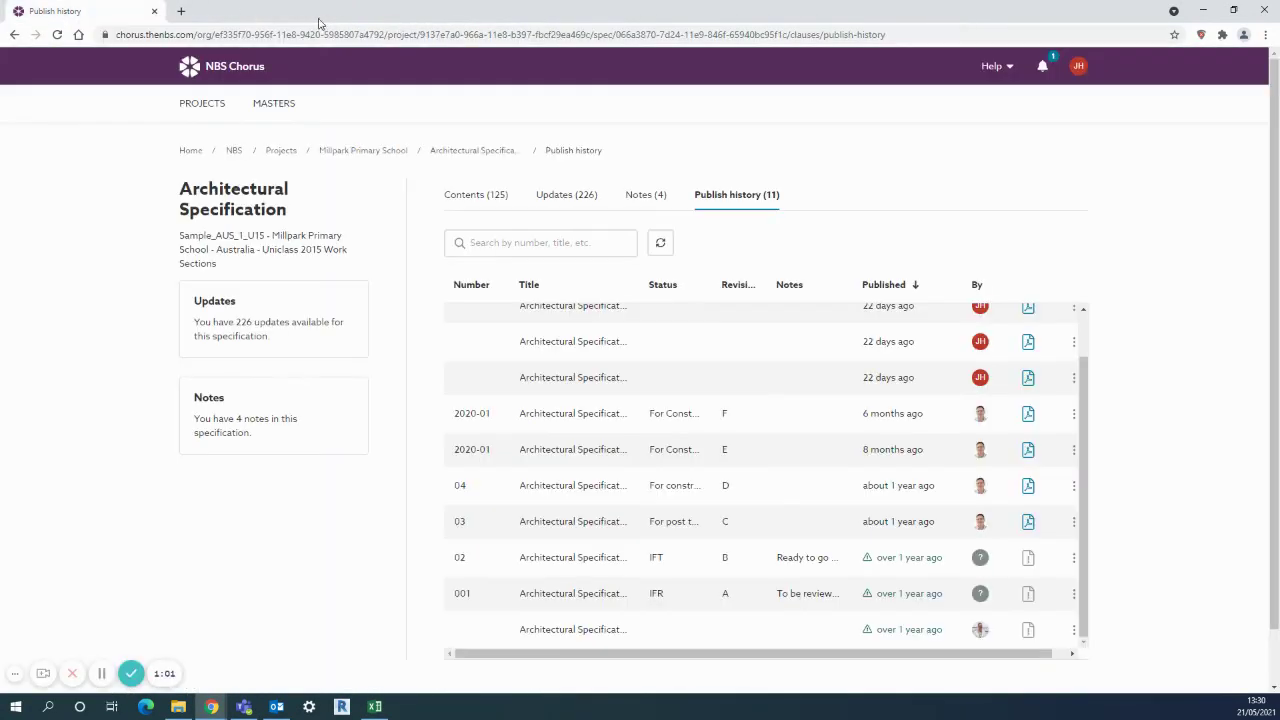